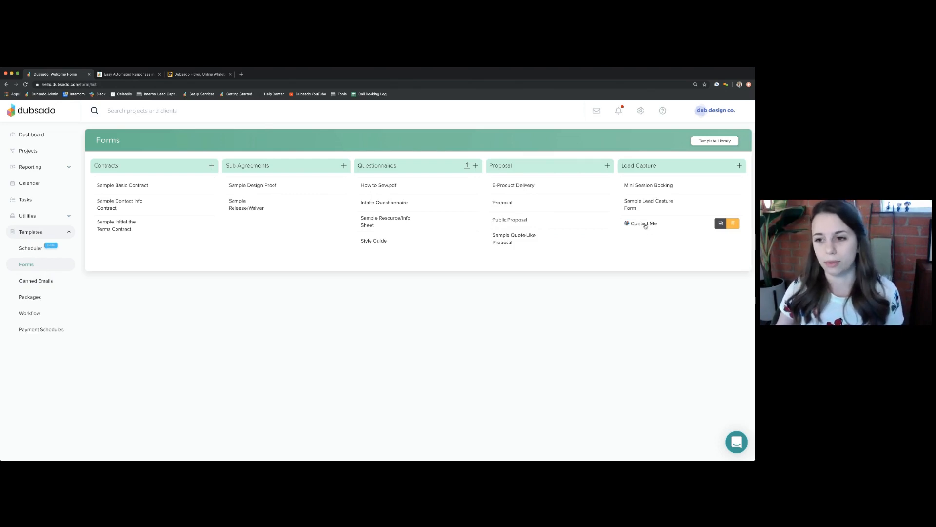
- Open the Contact Me form and check that its Email question maps to Client Email Address
{"action": "left_click", "coordinate": [647, 224]}
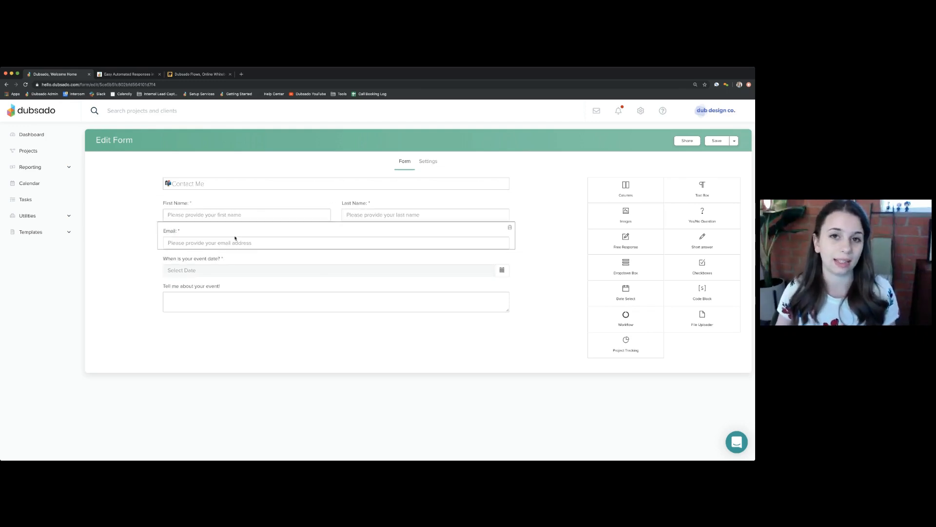
{"action": "left_click", "coordinate": [234, 237]}
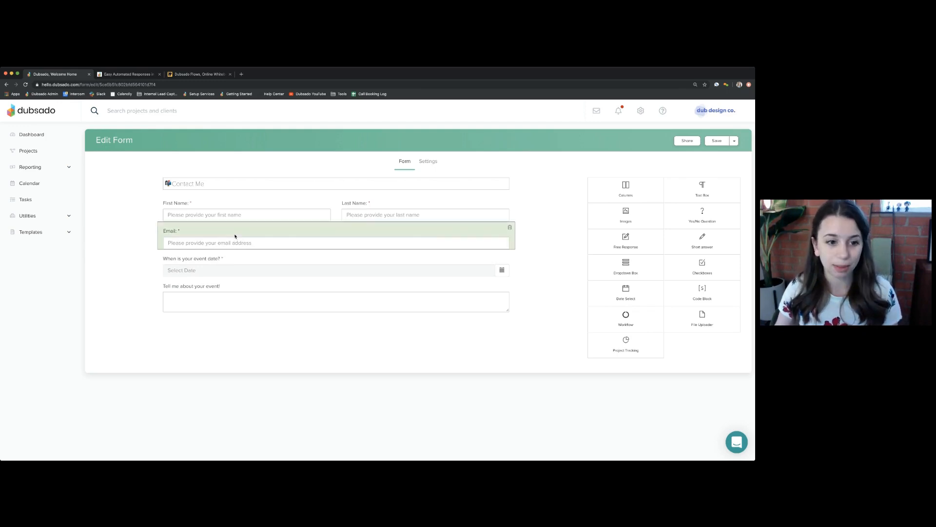
{"action": "left_click", "coordinate": [240, 236]}
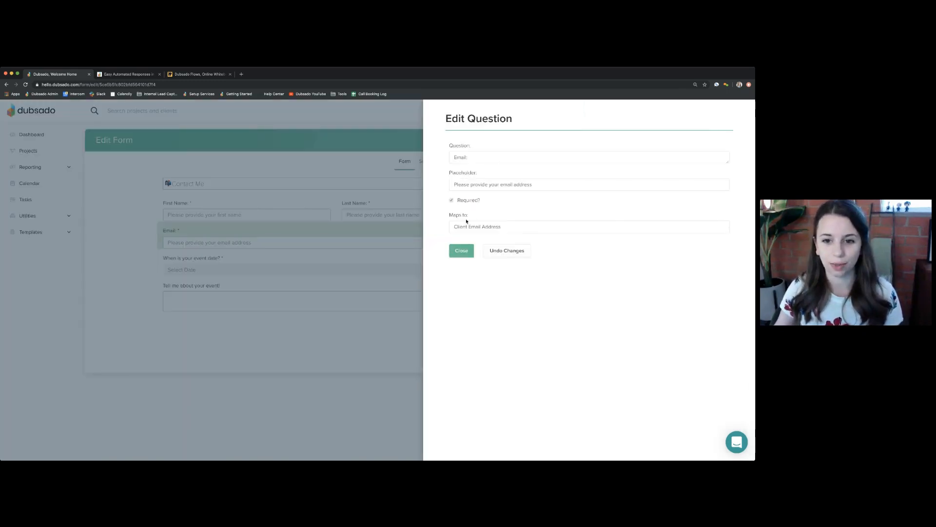
{"action": "left_click_drag", "start_coordinate": [450, 216], "coordinate": [481, 218]}
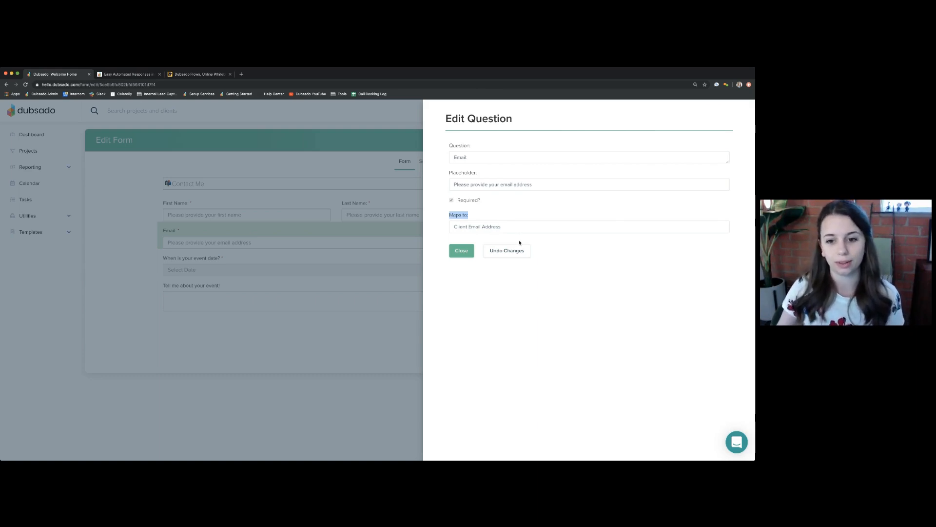
{"action": "left_click", "coordinate": [460, 252]}
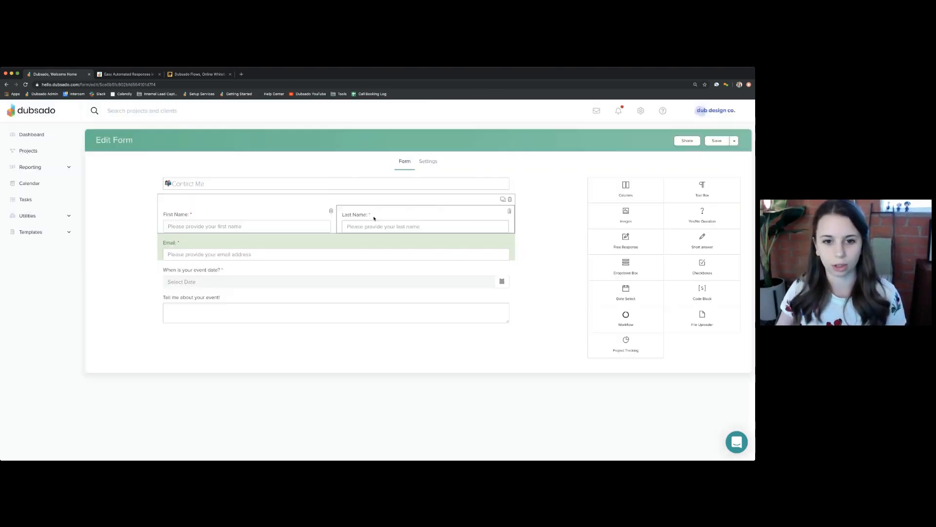
{"action": "left_click", "coordinate": [374, 215]}
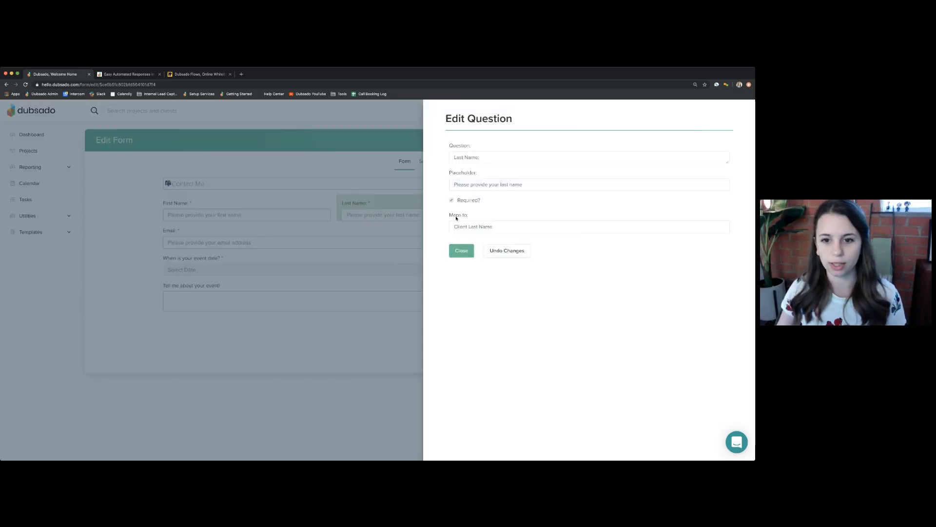
{"action": "left_click_drag", "start_coordinate": [450, 216], "coordinate": [462, 230]}
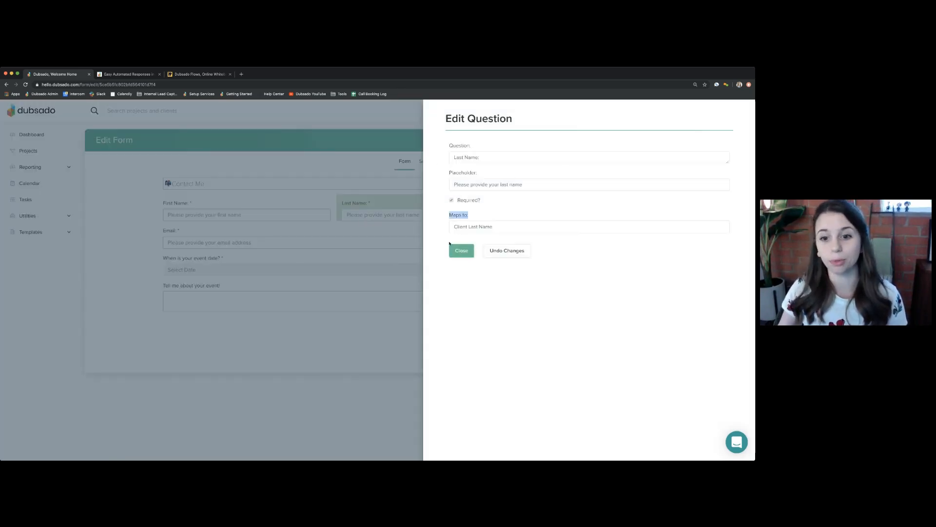
{"action": "left_click", "coordinate": [461, 251]}
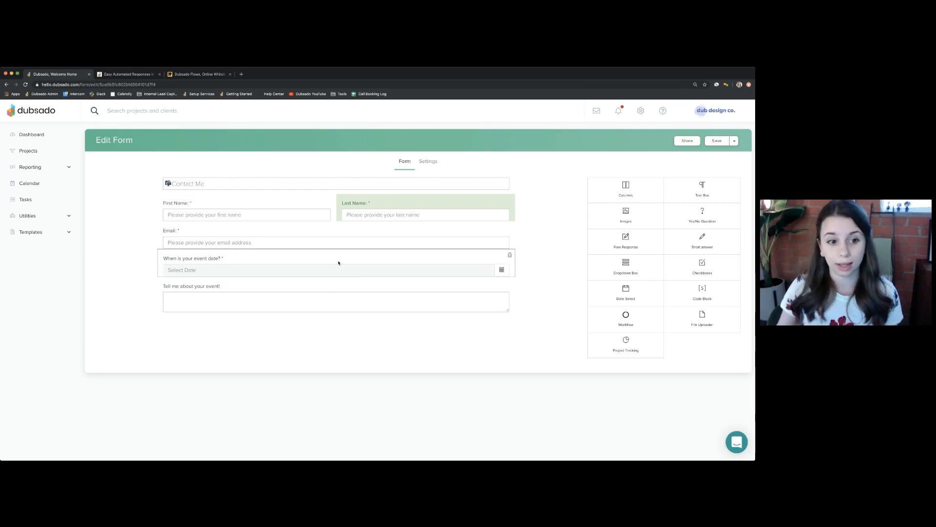
- Confirm the event-date question maps to Project Date, then close its settings
{"action": "left_click", "coordinate": [223, 260]}
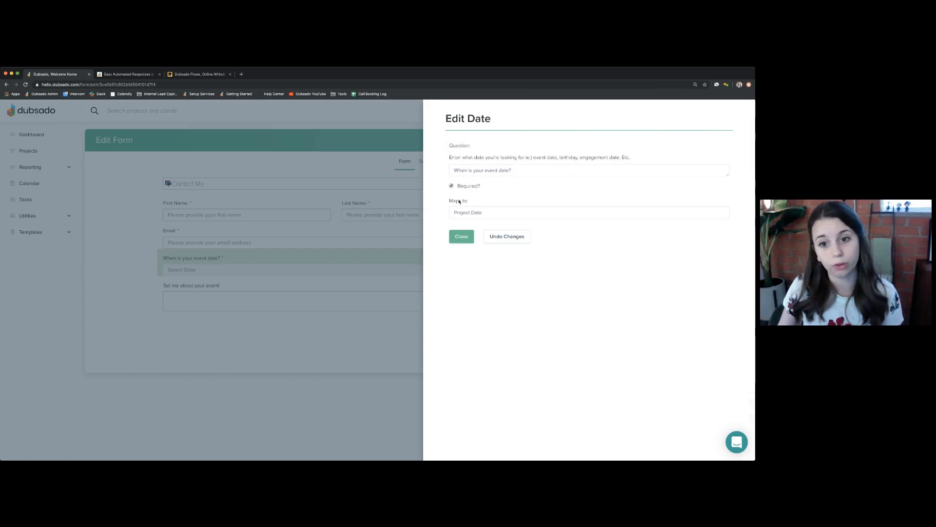
{"action": "left_click_drag", "start_coordinate": [449, 202], "coordinate": [480, 208]}
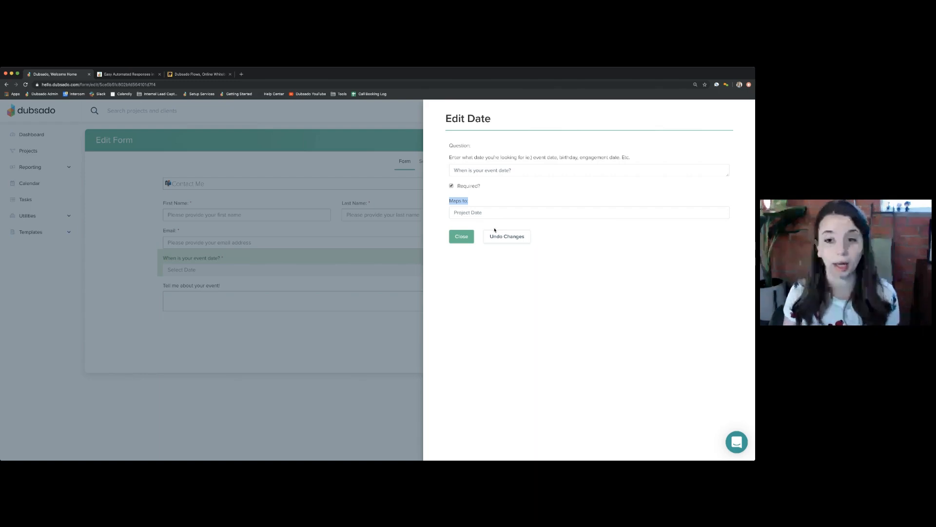
{"action": "left_click", "coordinate": [461, 237]}
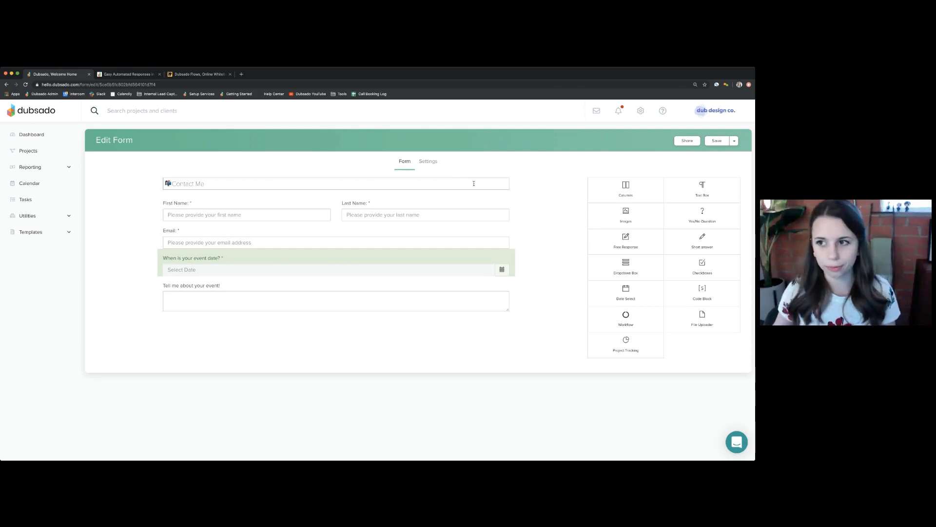
- Save and close the Contact Me form, then go to the Canned Emails templates
{"action": "left_click", "coordinate": [735, 141]}
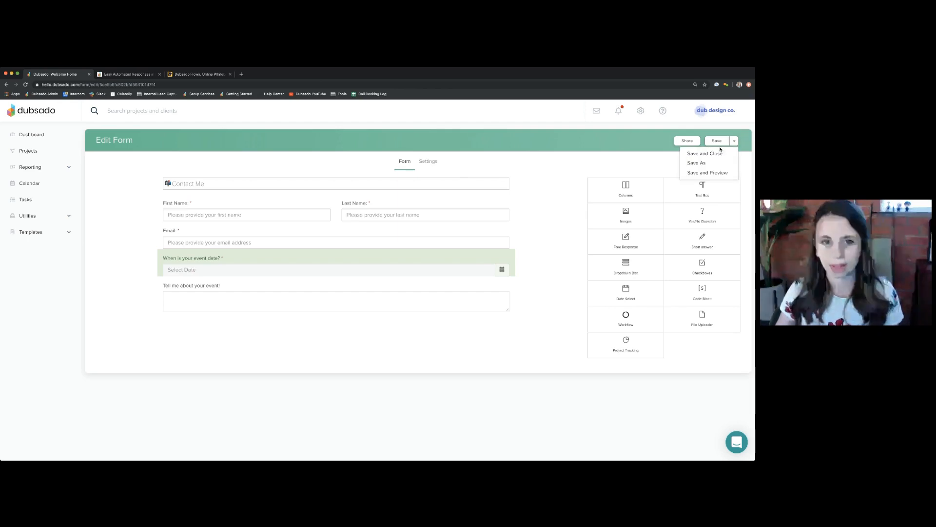
{"action": "left_click", "coordinate": [712, 151]}
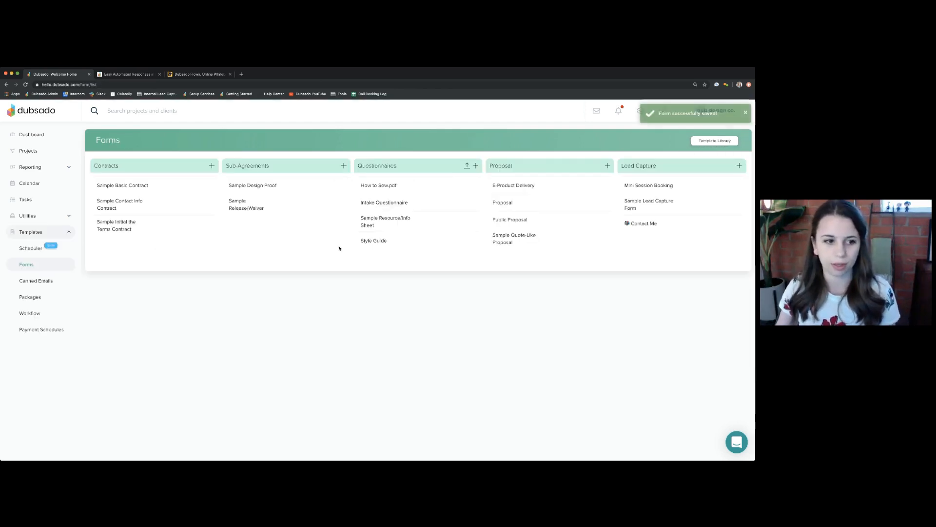
{"action": "left_click", "coordinate": [49, 283]}
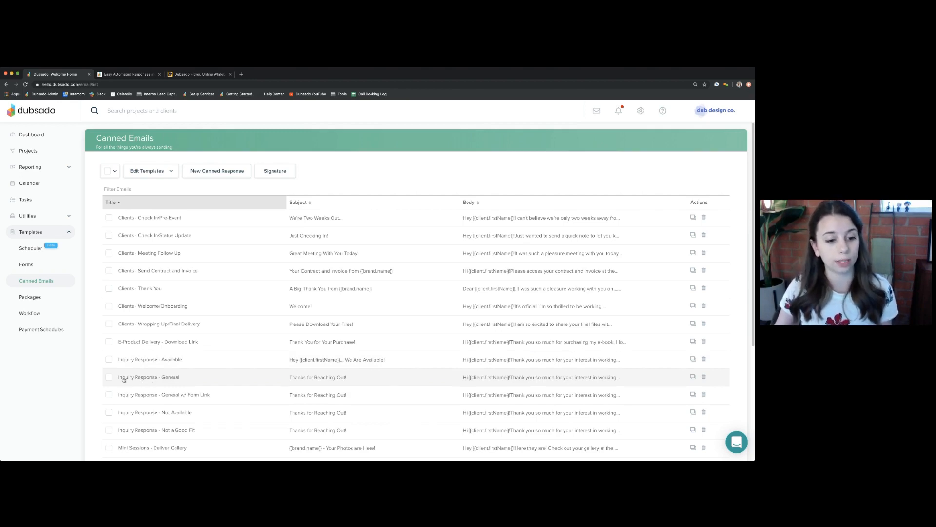
- Open the Inquiry Response - General canned email from the Canned Emails list
{"action": "left_click", "coordinate": [165, 378]}
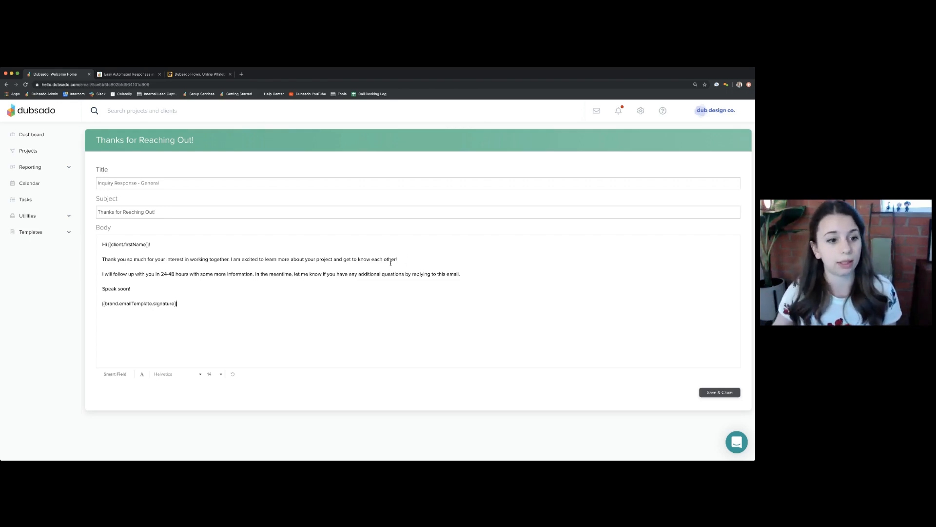
- After 'each other!', add 'I will check my calendar for' plus the Project Start smart field, then save
{"action": "left_click_drag", "start_coordinate": [103, 274], "coordinate": [189, 274]}
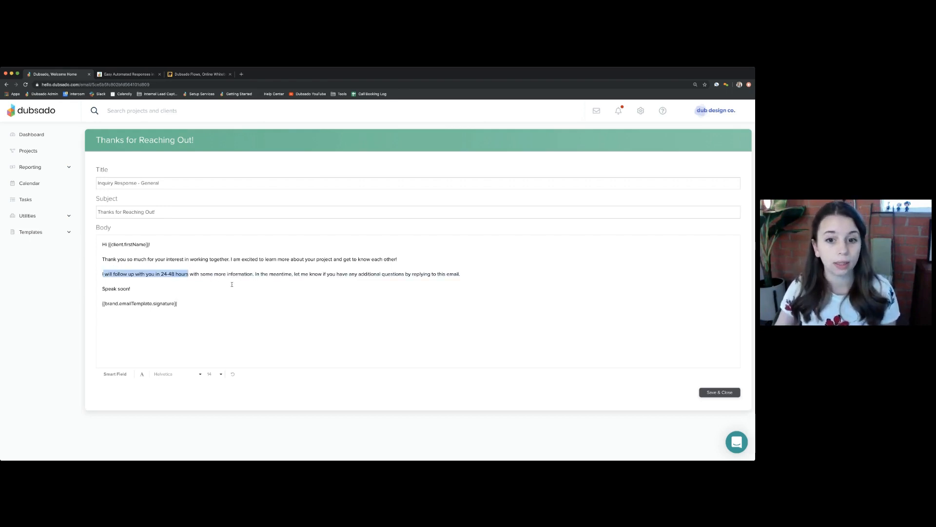
{"action": "left_click", "coordinate": [414, 257]}
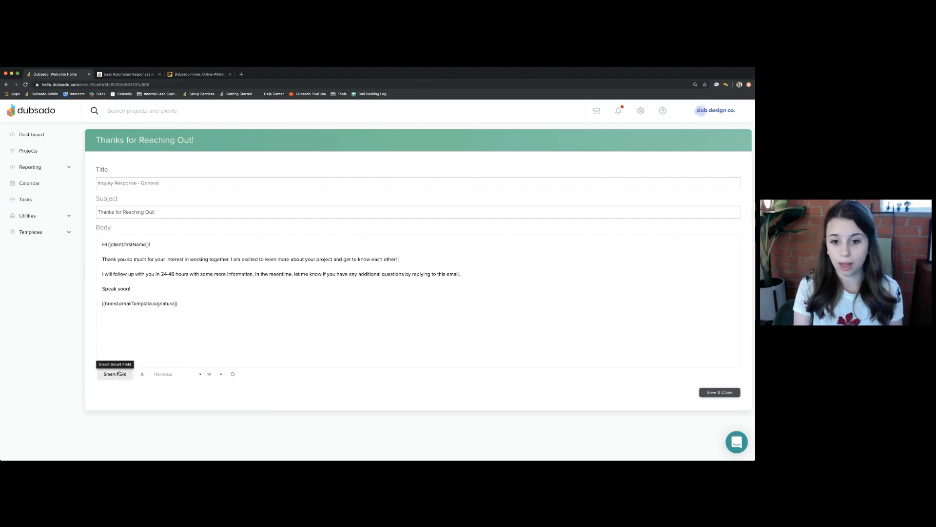
{"action": "type", "text": "will che"}
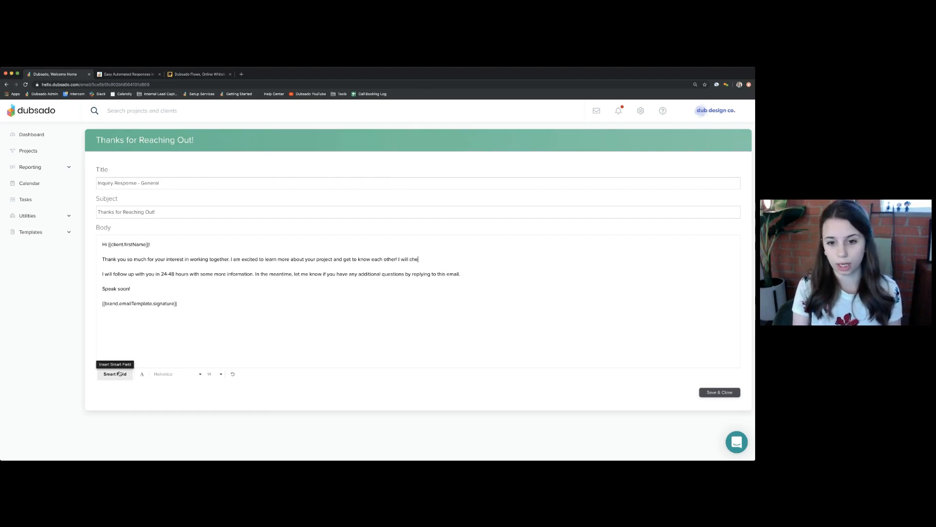
{"action": "type", "text": "ck my calendar for"}
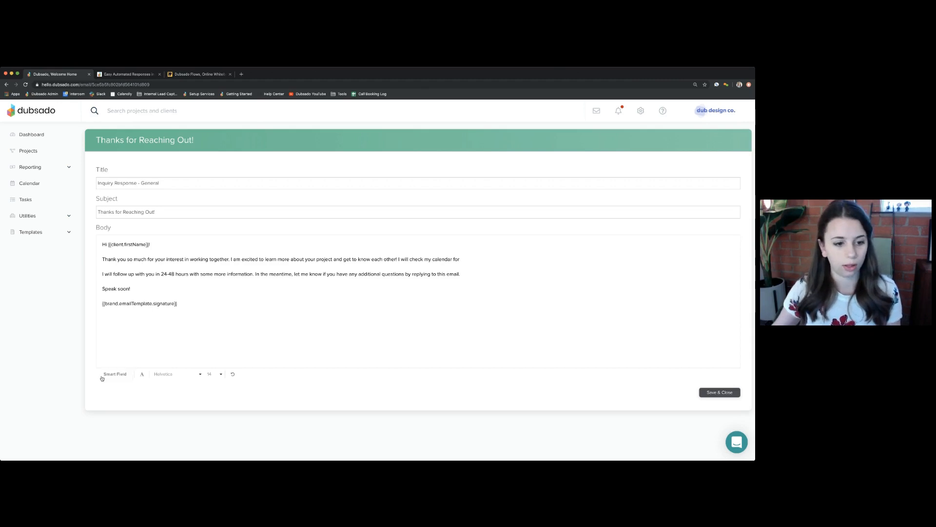
{"action": "left_click", "coordinate": [108, 375]}
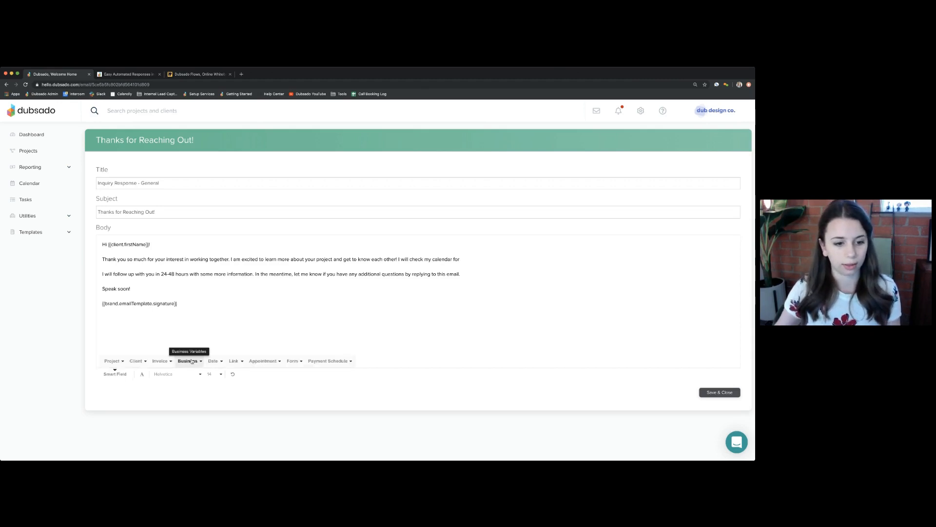
{"action": "left_click", "coordinate": [116, 362]}
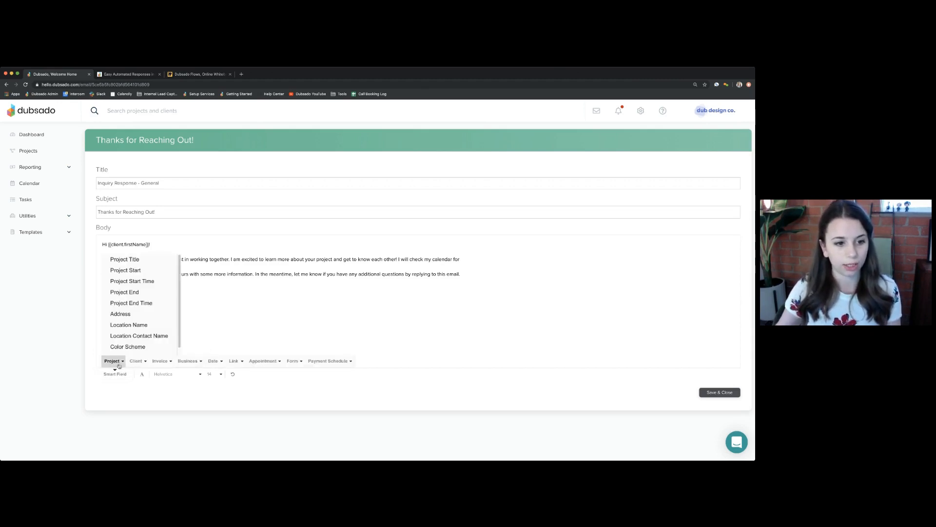
{"action": "left_click", "coordinate": [131, 271]}
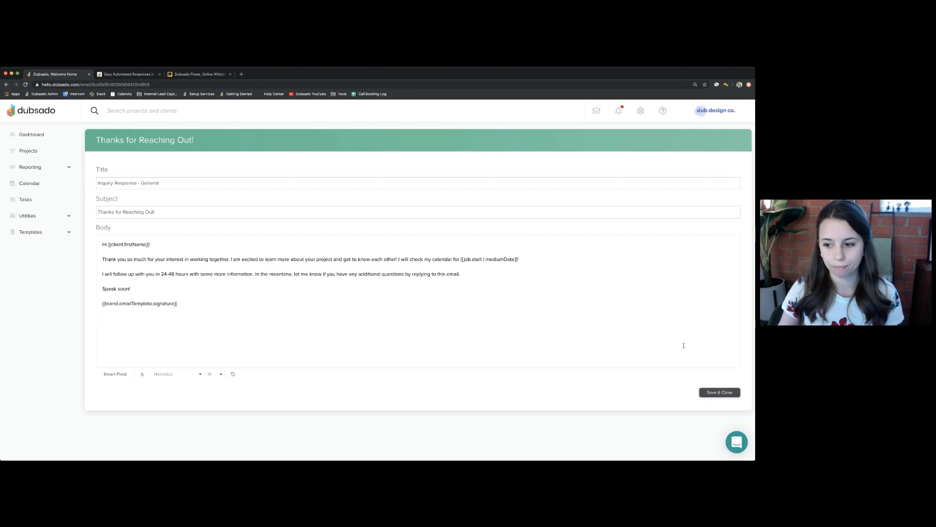
{"action": "left_click", "coordinate": [720, 392]}
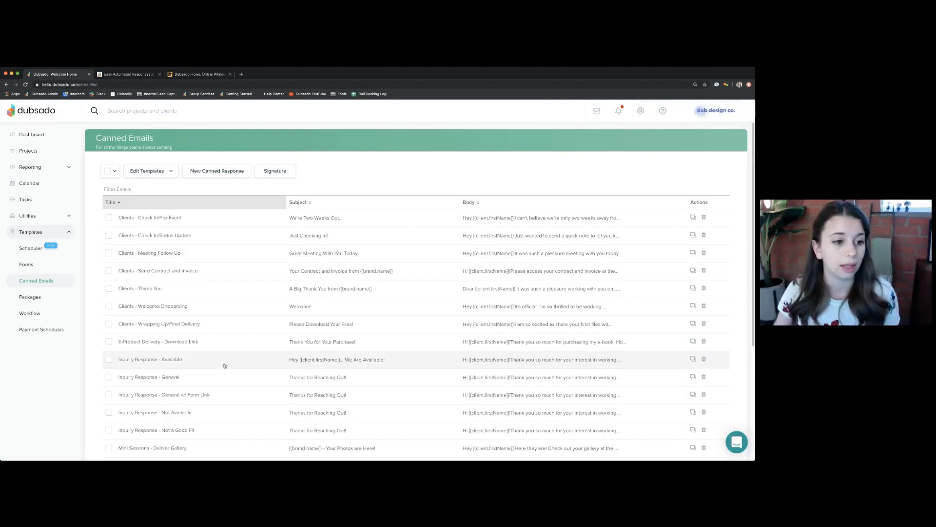
- Open the Lead Response - General workflow from the Workflow templates for editing
{"action": "left_click", "coordinate": [43, 314]}
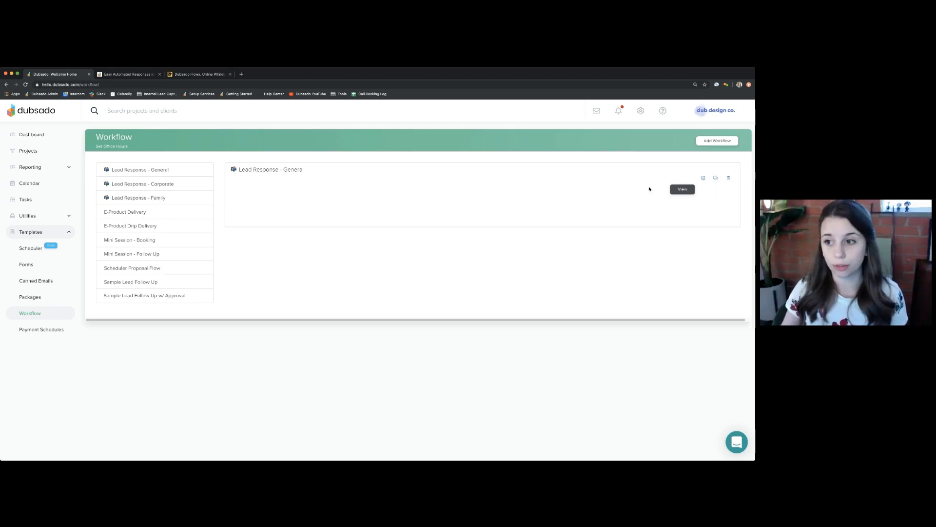
{"action": "left_click", "coordinate": [704, 178]}
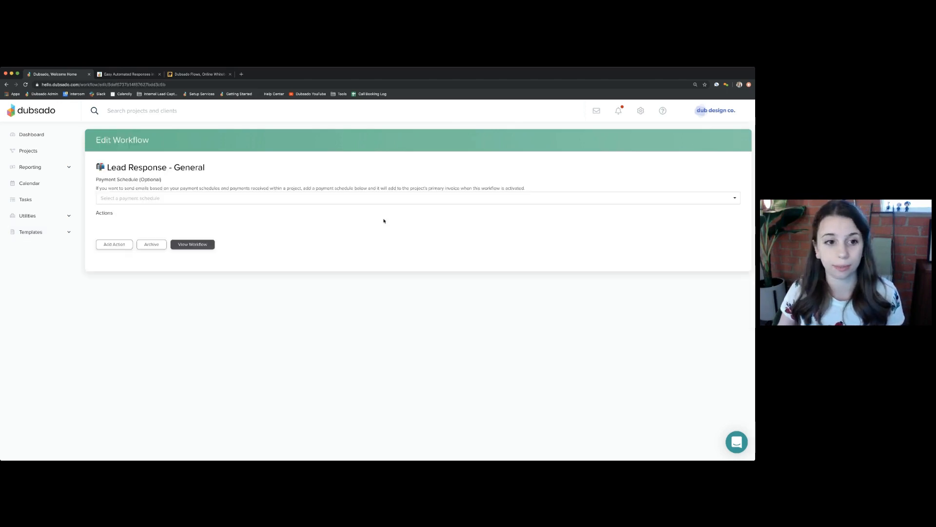
- Add a new workflow action and set its type to Send Email
{"action": "left_click", "coordinate": [114, 248]}
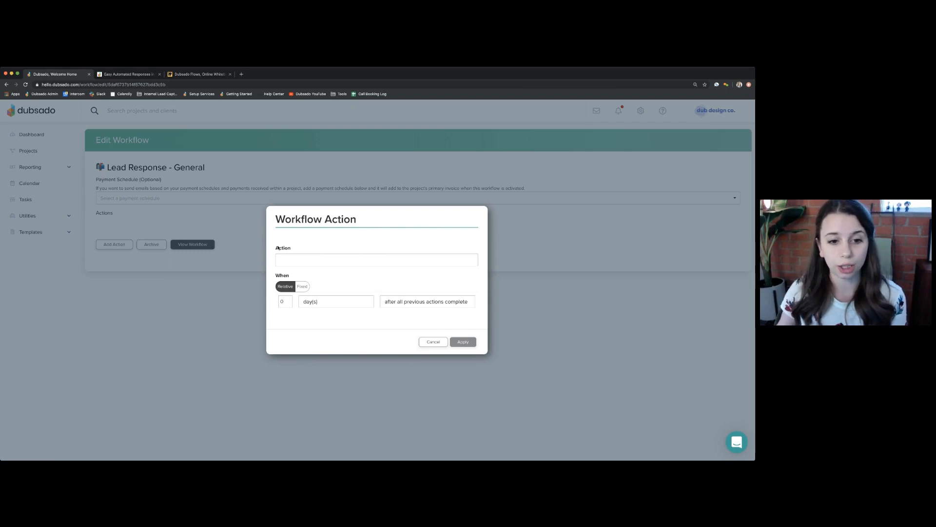
{"action": "left_click_drag", "start_coordinate": [279, 248], "coordinate": [293, 248]}
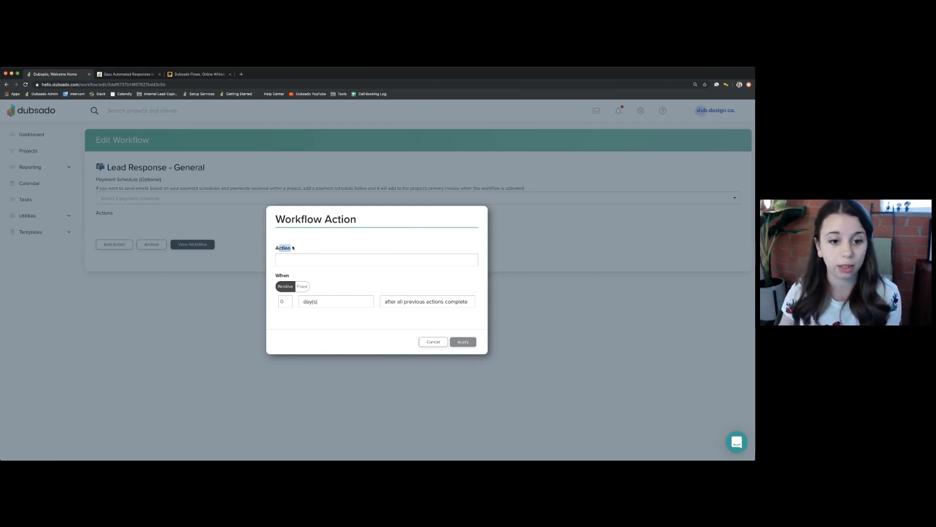
{"action": "left_click_drag", "start_coordinate": [274, 276], "coordinate": [302, 278]}
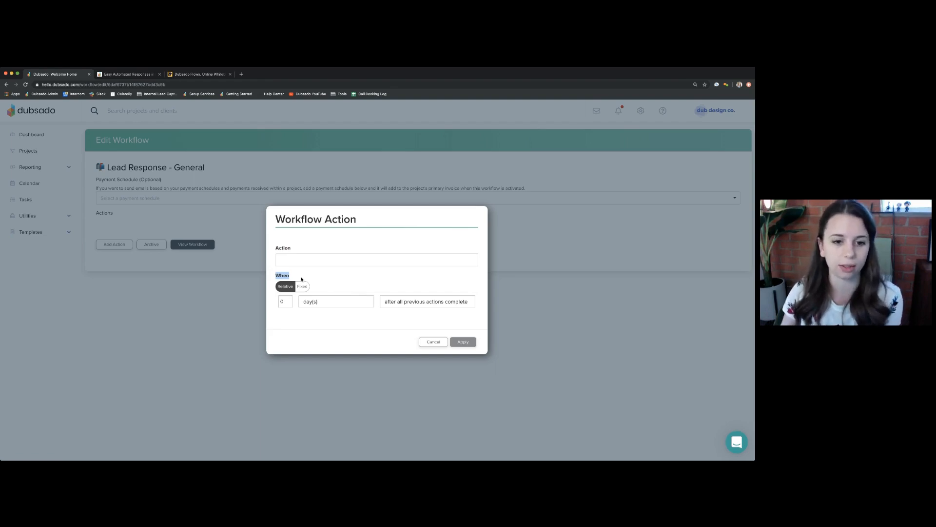
{"action": "left_click", "coordinate": [283, 249]}
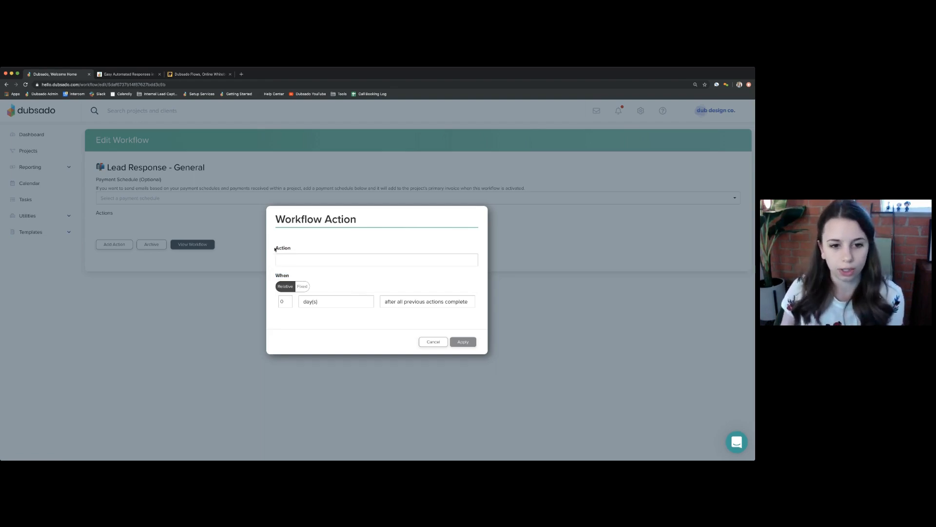
{"action": "left_click_drag", "start_coordinate": [275, 249], "coordinate": [302, 250]}
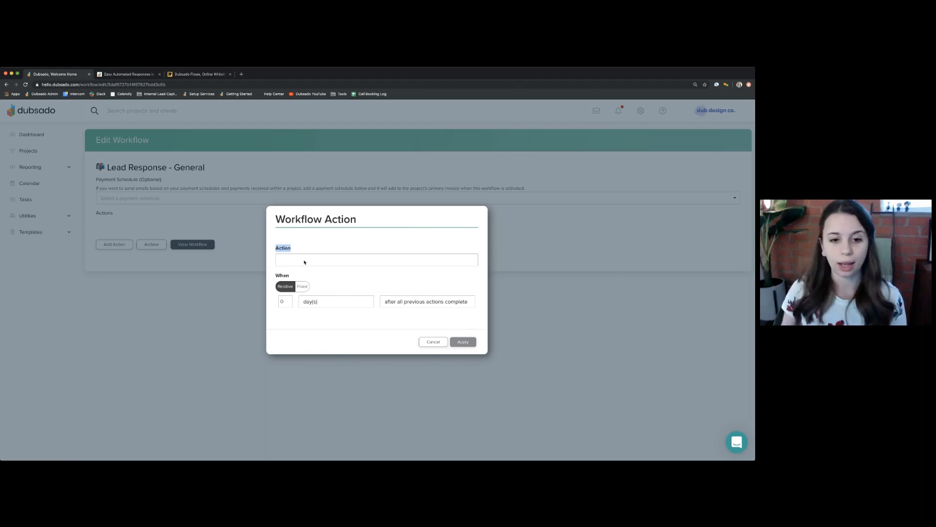
{"action": "left_click", "coordinate": [334, 260]}
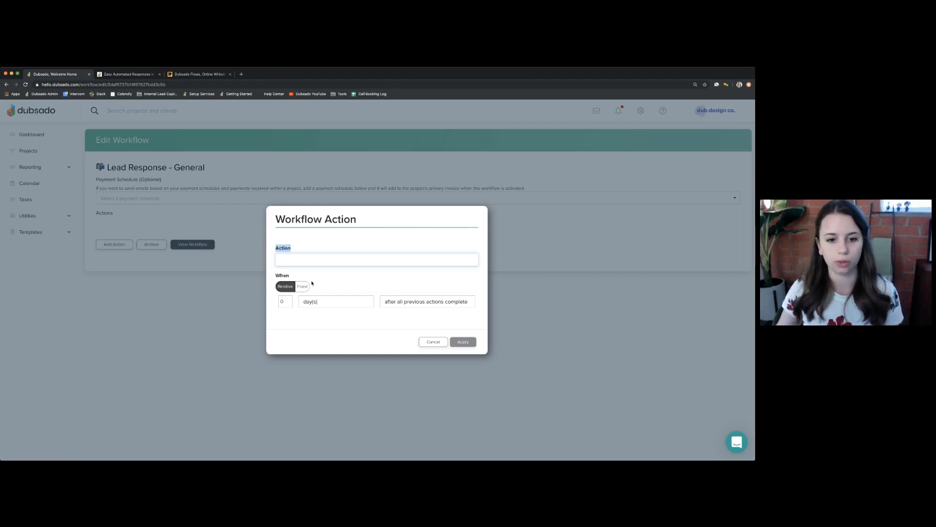
{"action": "left_click", "coordinate": [304, 283]}
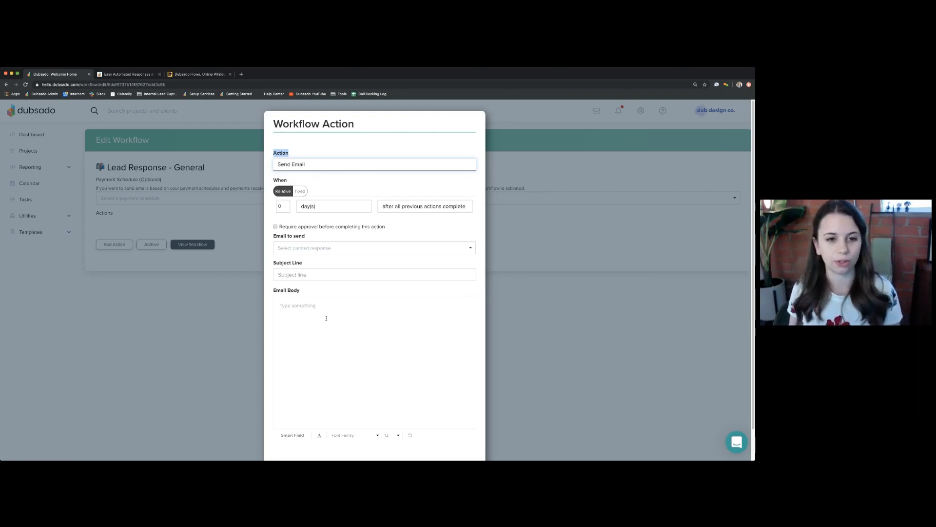
- Open the Email to send dropdown listing the canned responses
{"action": "left_click", "coordinate": [295, 152]}
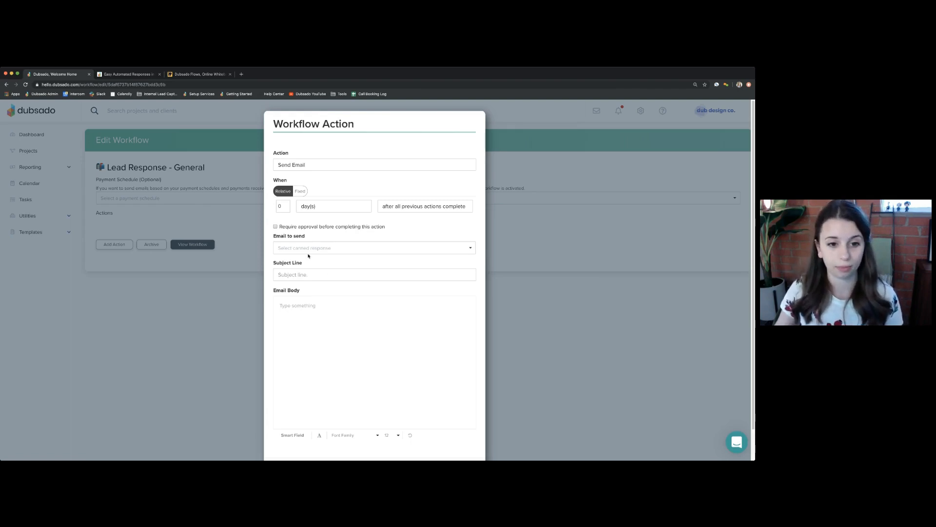
{"action": "left_click_drag", "start_coordinate": [273, 237], "coordinate": [318, 238]}
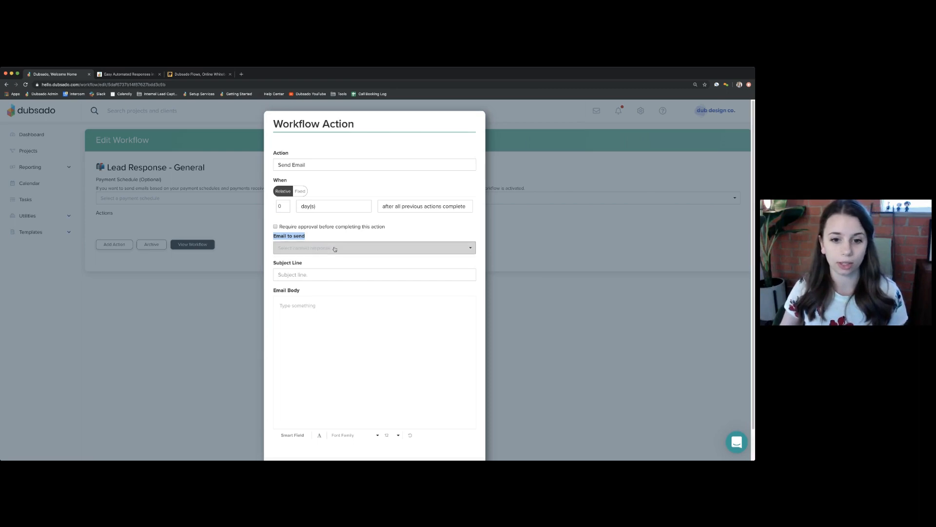
{"action": "left_click", "coordinate": [335, 249]}
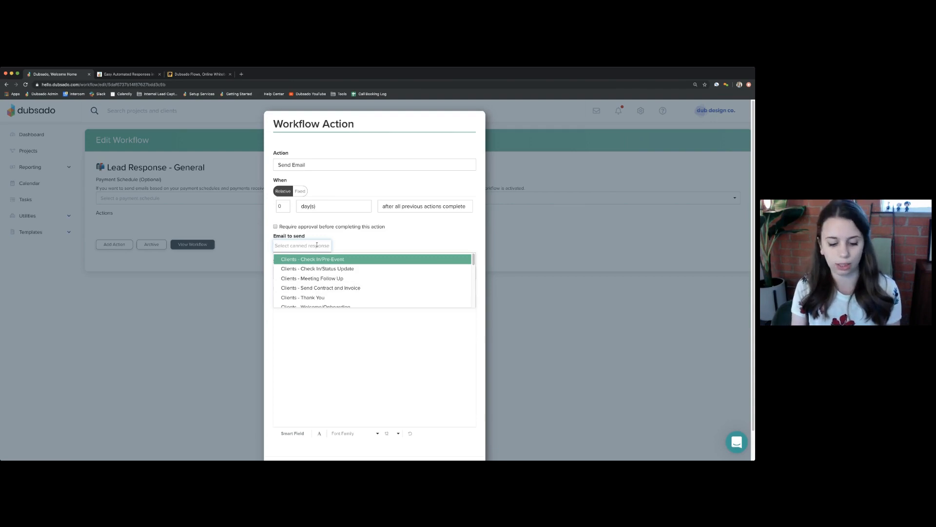
- Filter with 'inqu' and choose Inquiry Response - General as the email to send
{"action": "type", "text": "inqu"}
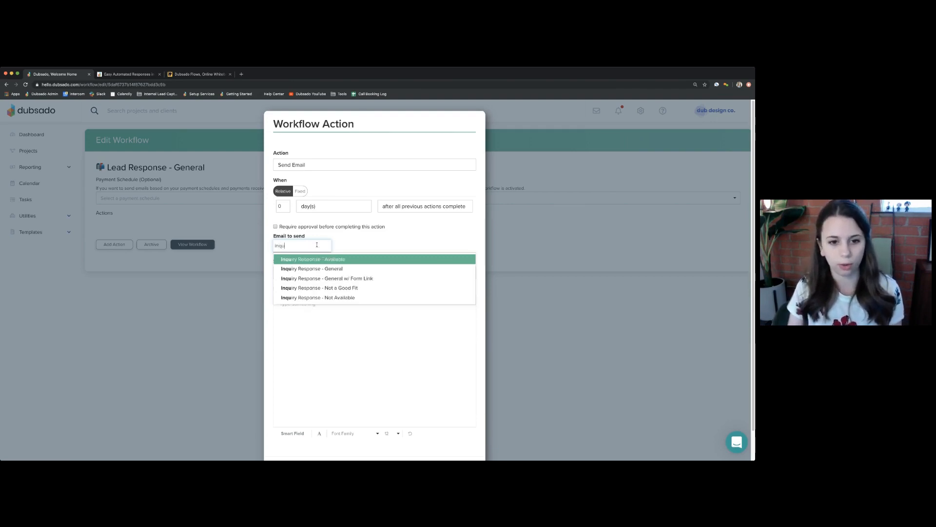
{"action": "left_click", "coordinate": [332, 269]}
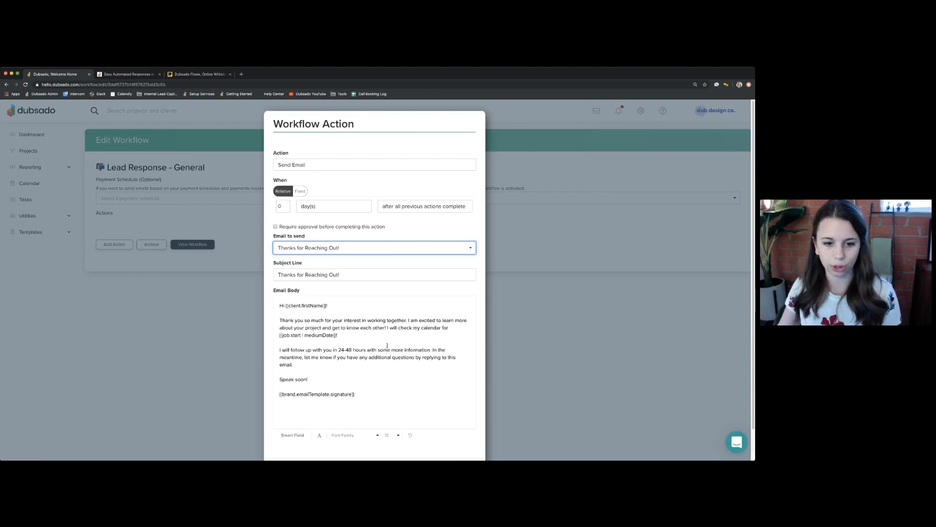
{"action": "left_click_drag", "start_coordinate": [343, 333], "coordinate": [281, 327]}
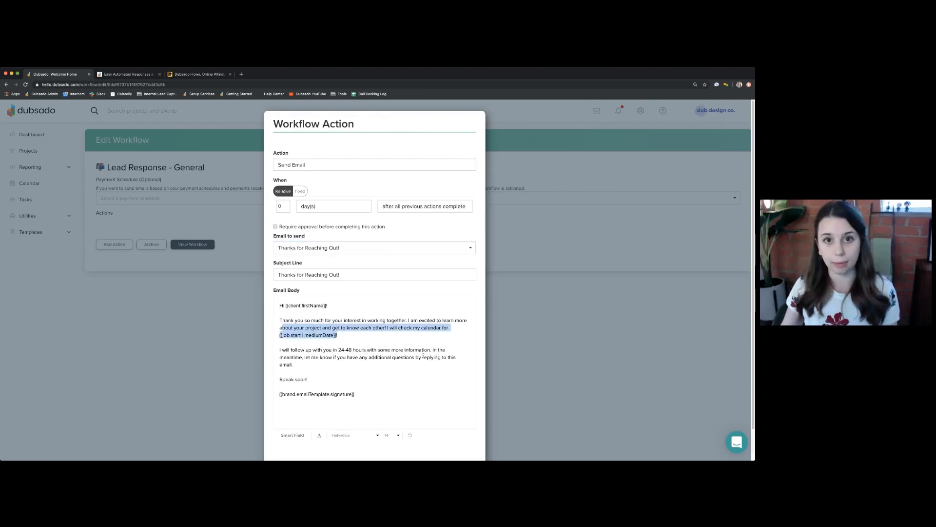
{"action": "left_click", "coordinate": [434, 374]}
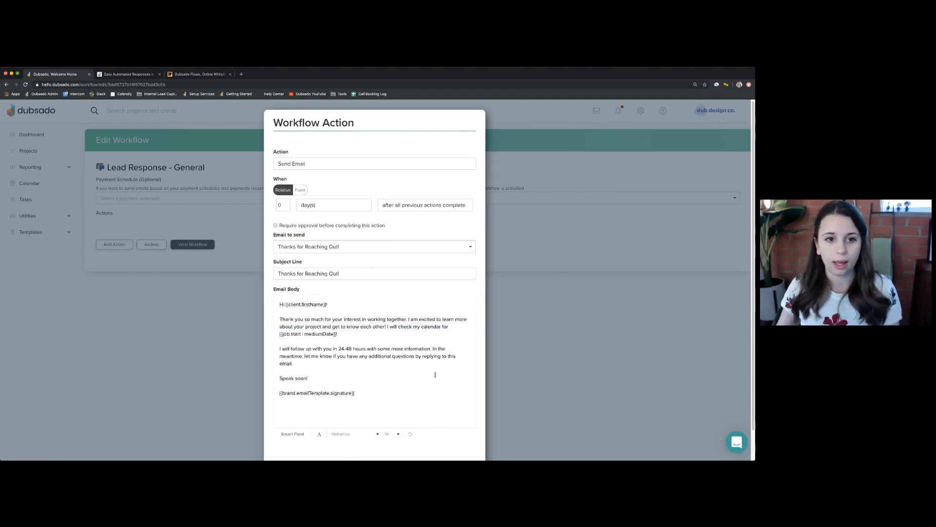
{"action": "scroll", "coordinate": [435, 366], "scroll_direction": "down", "scroll_amount": 1}
{"action": "left_click_drag", "start_coordinate": [270, 163], "coordinate": [310, 178]}
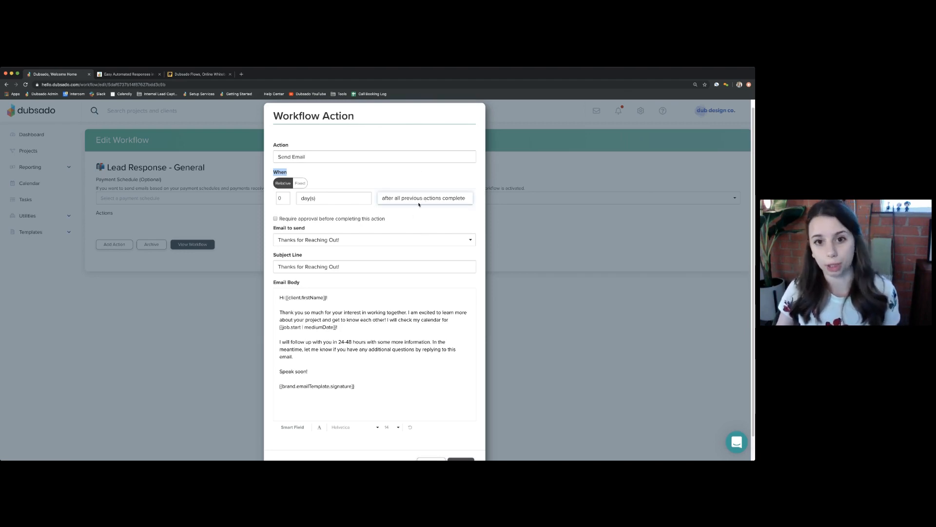
- Try 'after form is completed' timing, then set the email to 0 days after workflow started
{"action": "left_click", "coordinate": [398, 182]}
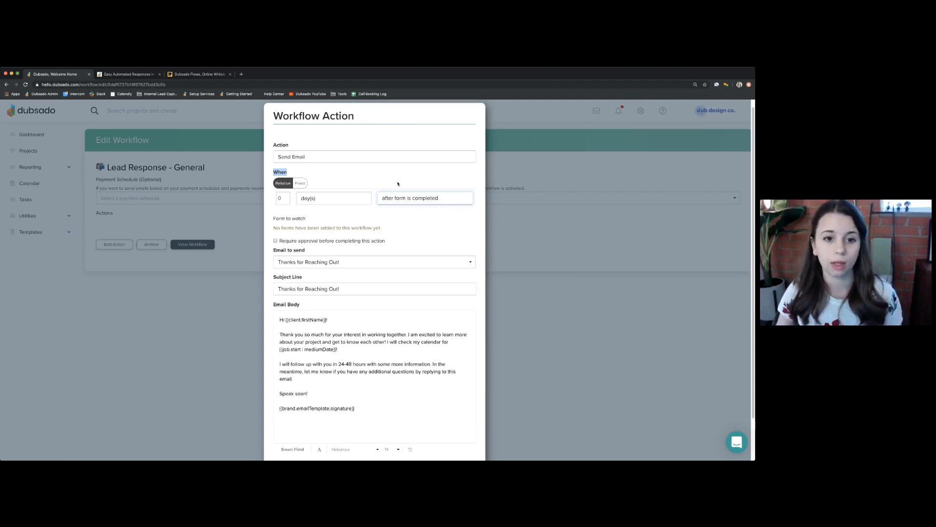
{"action": "left_click", "coordinate": [398, 184]}
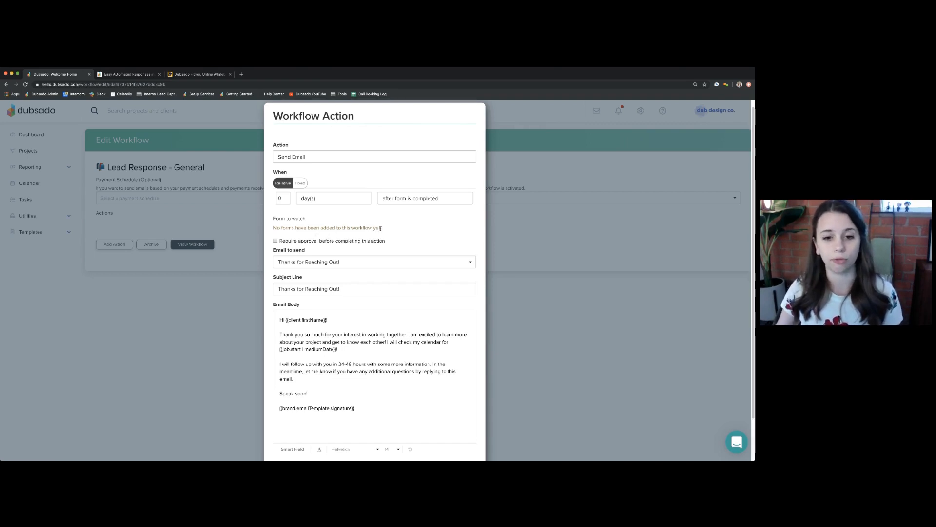
{"action": "left_click_drag", "start_coordinate": [382, 229], "coordinate": [275, 225]}
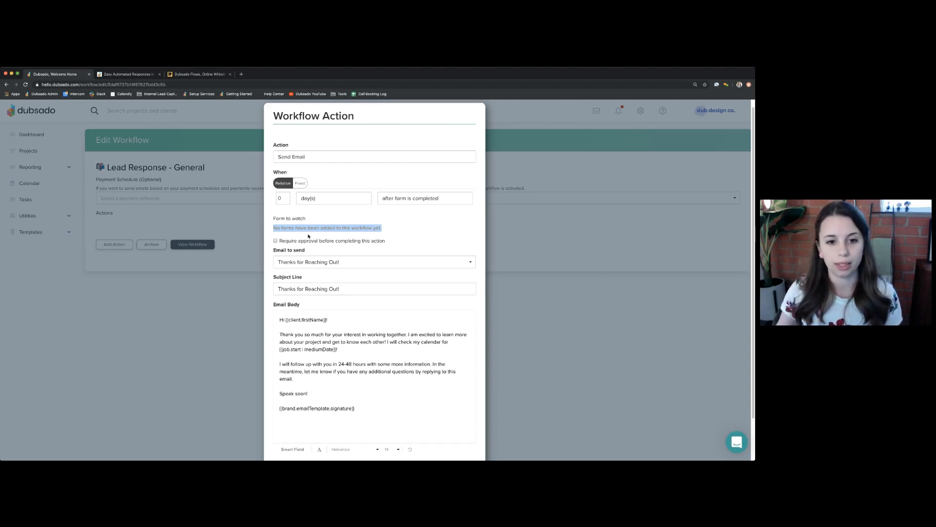
{"action": "left_click", "coordinate": [279, 228]}
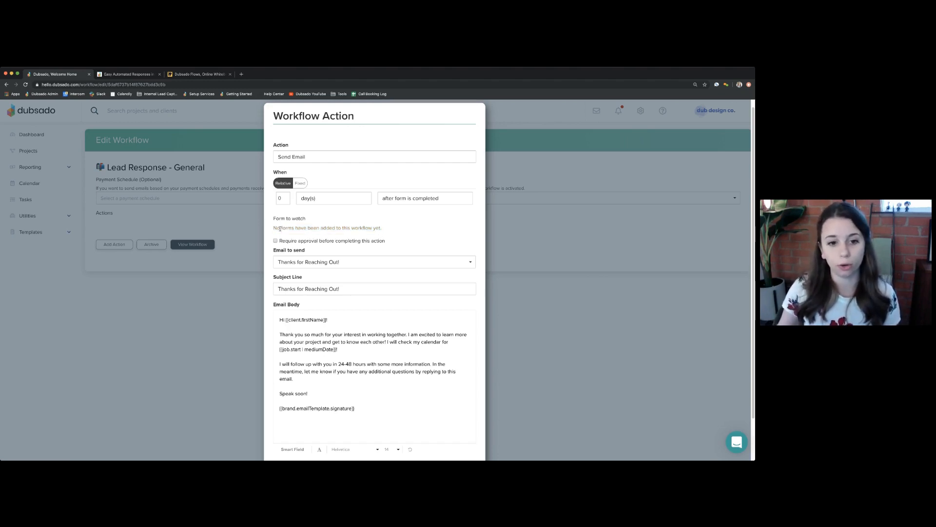
{"action": "left_click_drag", "start_coordinate": [280, 229], "coordinate": [385, 227]}
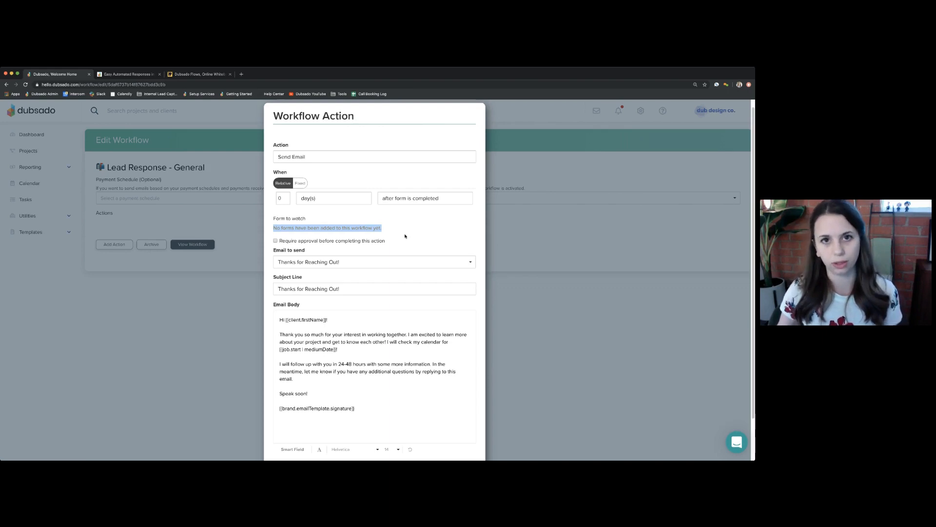
{"action": "left_click", "coordinate": [412, 199]}
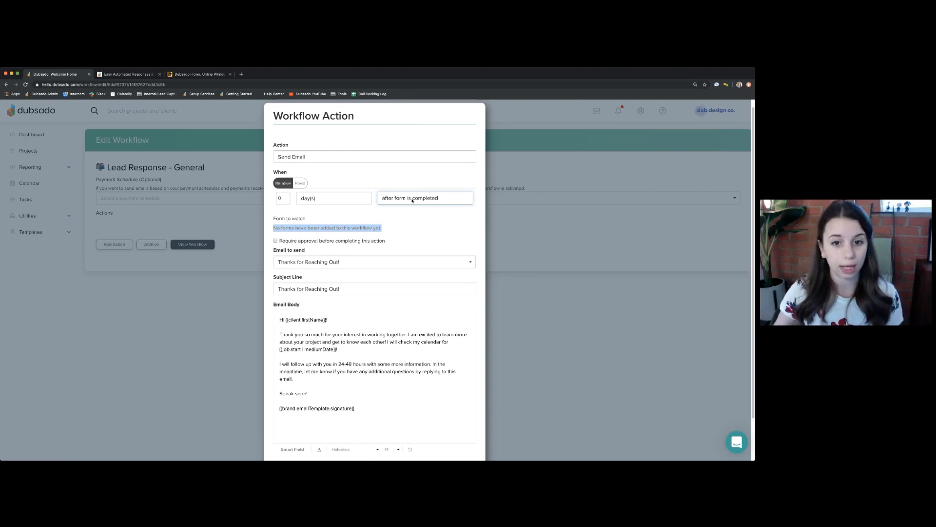
{"action": "left_click", "coordinate": [409, 168]}
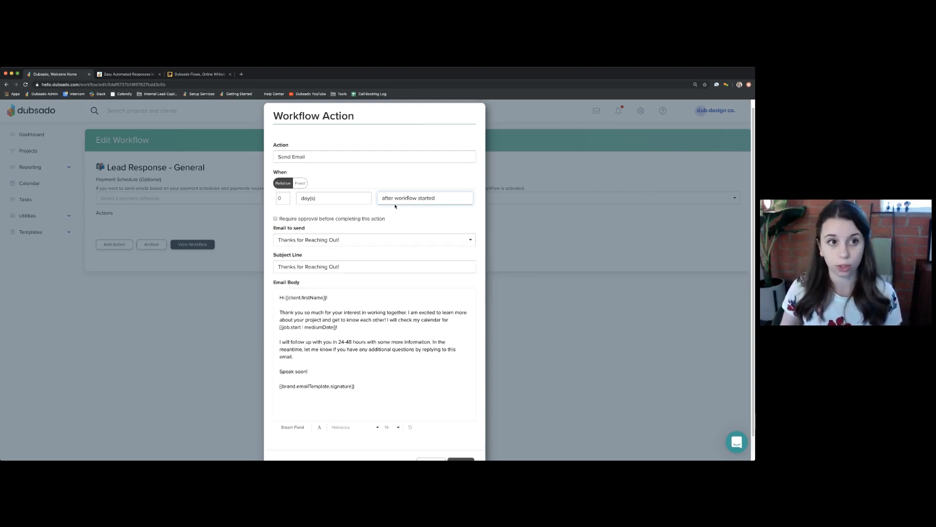
{"action": "left_click", "coordinate": [198, 75]}
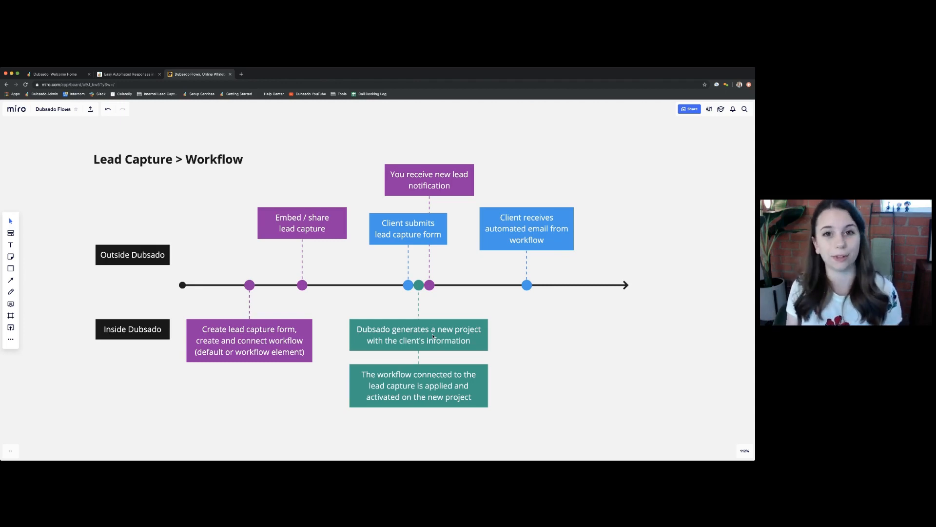
{"action": "left_click", "coordinate": [61, 75]}
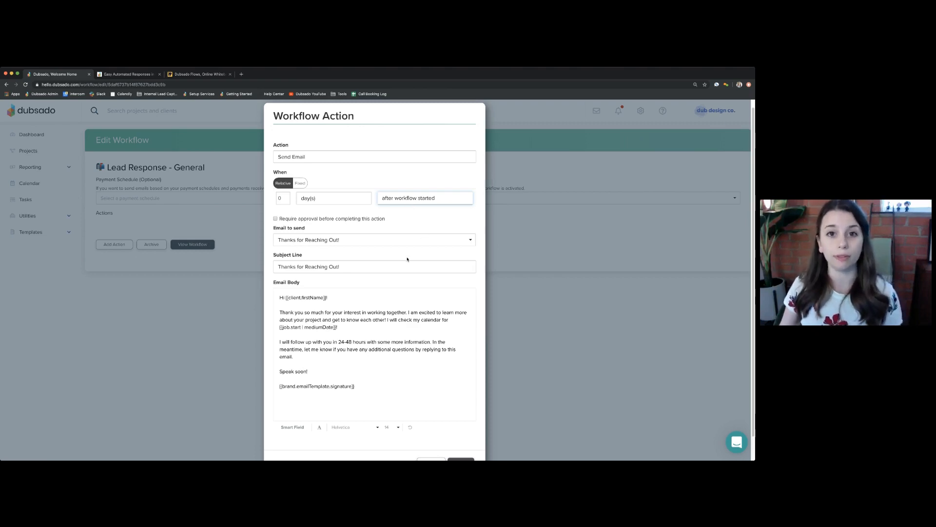
- Time the Inquiry Response - General email to send immediately after all previous actions complete, and apply it
{"action": "left_click", "coordinate": [390, 211]}
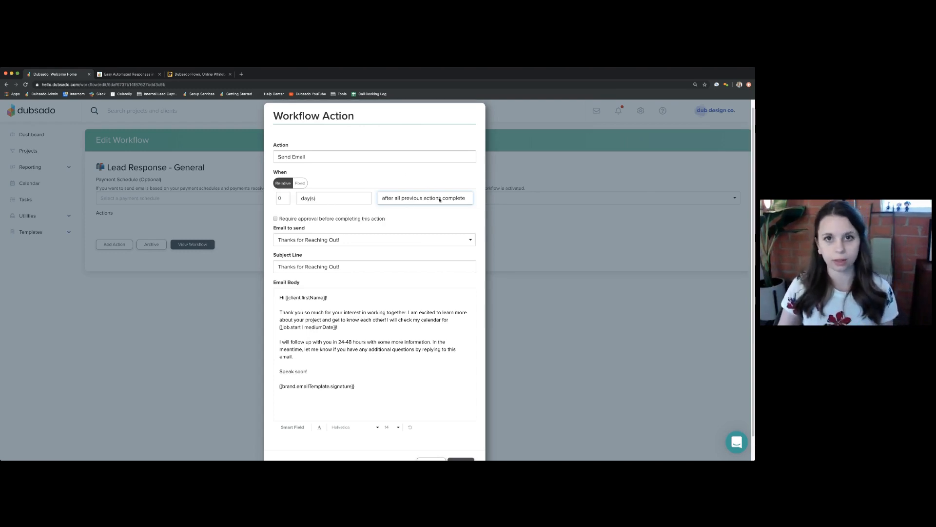
{"action": "left_click", "coordinate": [279, 198]}
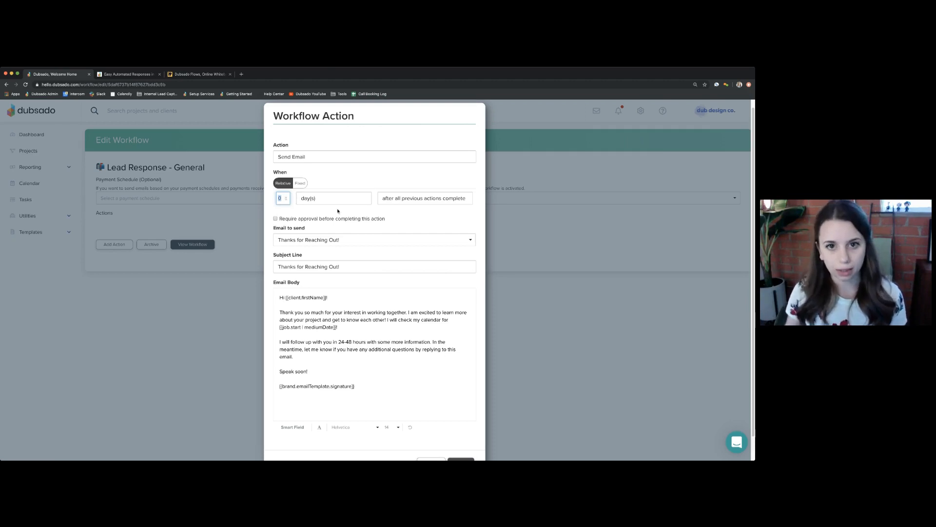
{"action": "scroll", "coordinate": [338, 211], "scroll_direction": "down", "scroll_amount": 2}
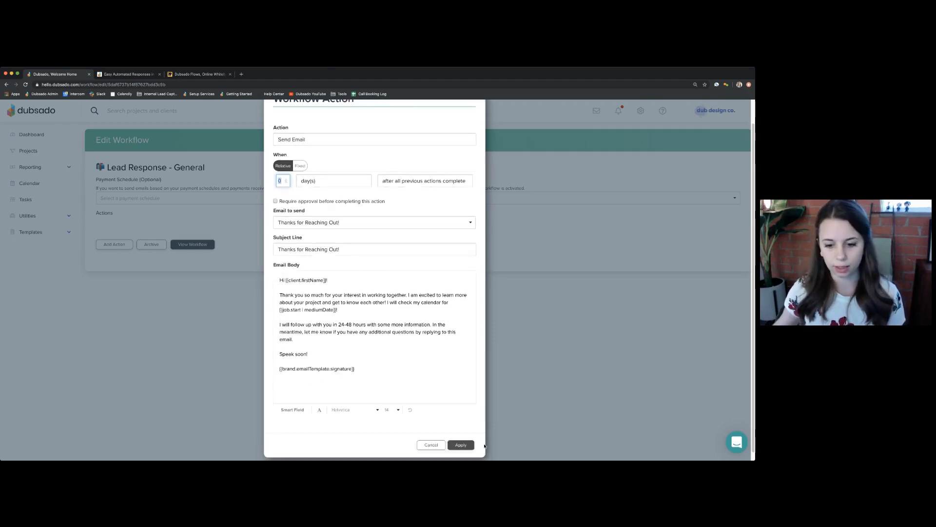
{"action": "left_click", "coordinate": [471, 448]}
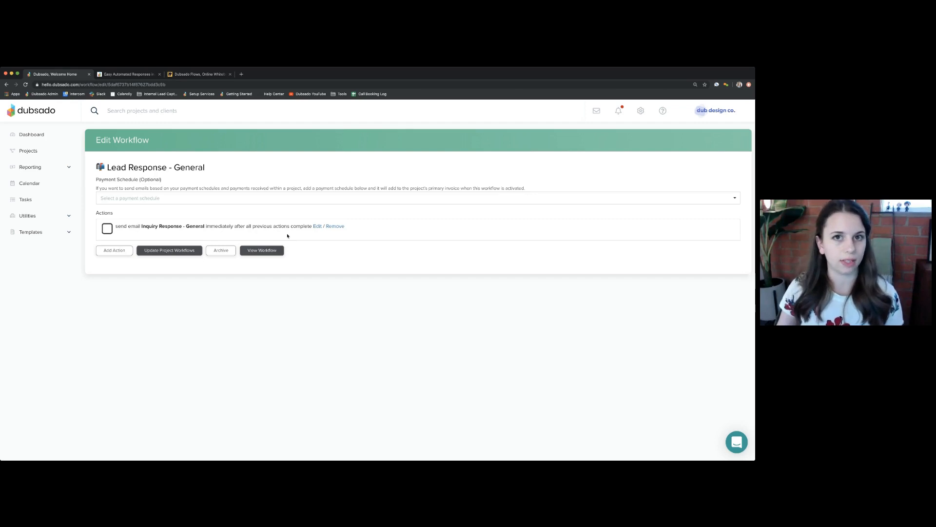
- Change the send-email action's delay to 1 hour(s) and apply it
{"action": "left_click", "coordinate": [317, 226]}
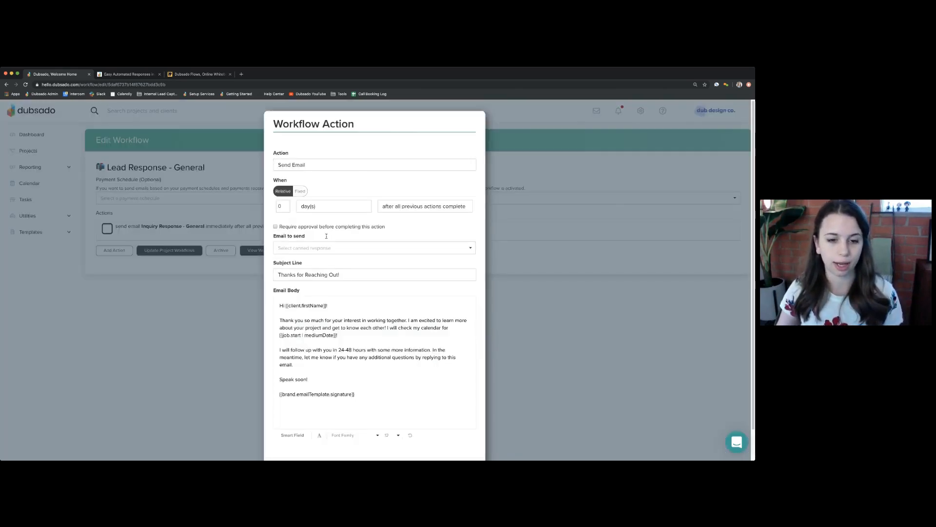
{"action": "left_click", "coordinate": [278, 205]}
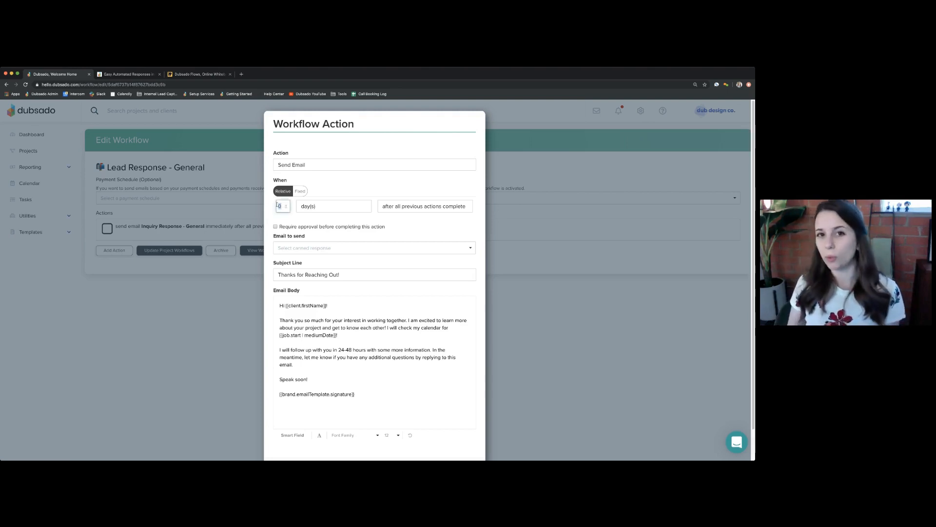
{"action": "type", "text": "1"}
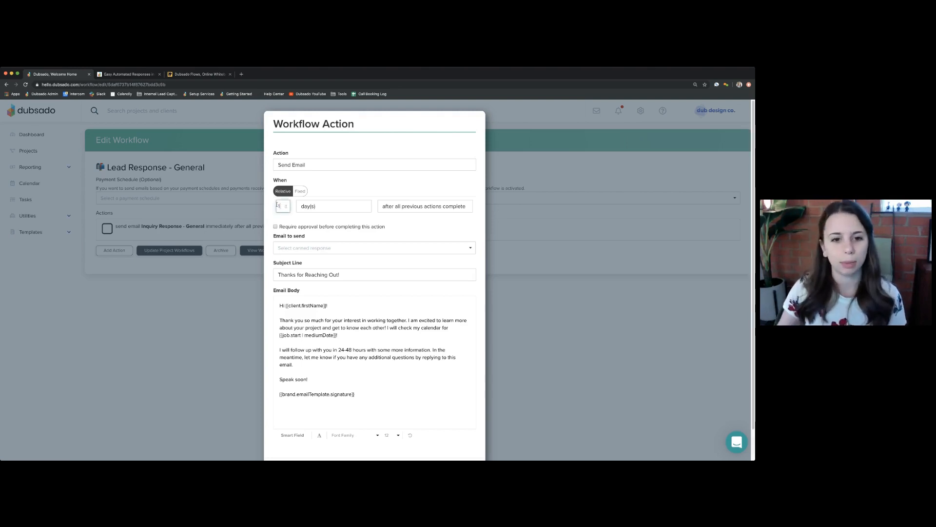
{"action": "key", "text": "Tab"}
{"action": "left_click", "coordinate": [312, 201]}
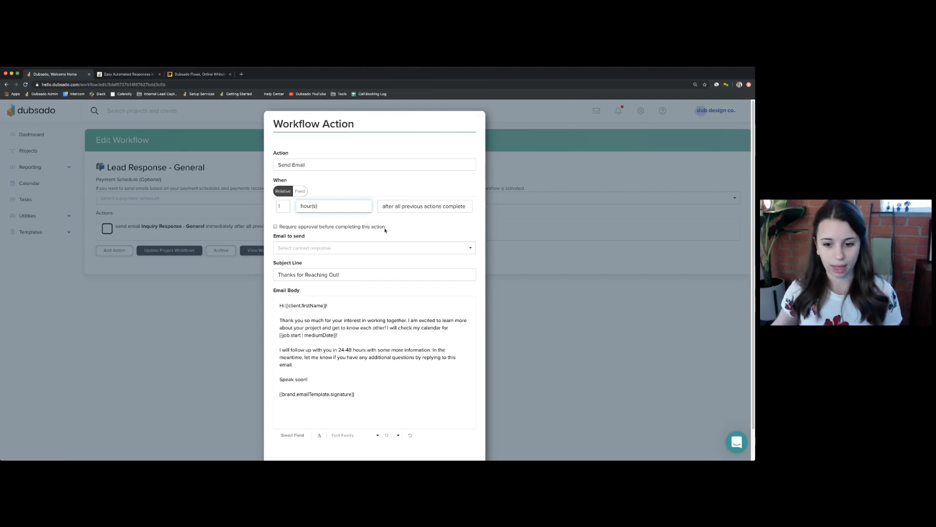
{"action": "scroll", "coordinate": [385, 234], "scroll_direction": "down", "scroll_amount": 2}
{"action": "left_click", "coordinate": [460, 435]}
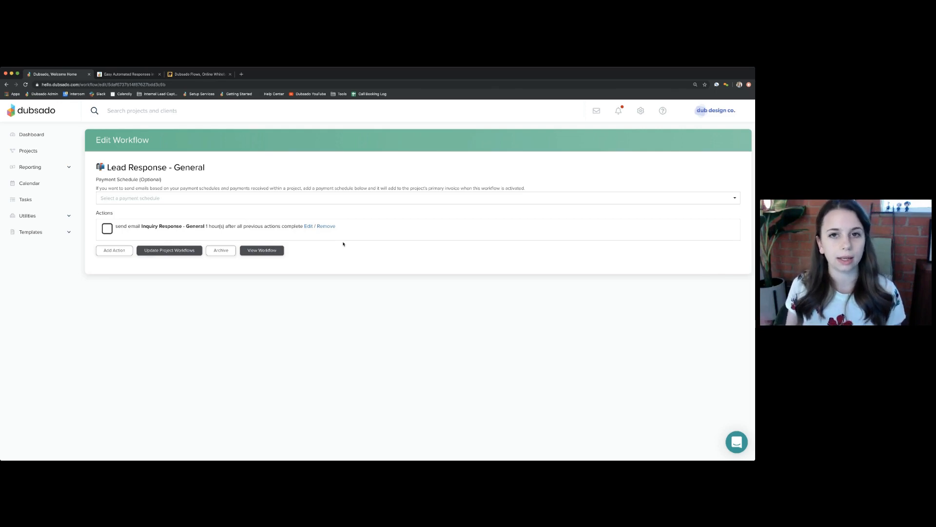
- Reset the email's delay to 0 day(s) so it sends immediately, and apply it
{"action": "left_click", "coordinate": [310, 227]}
{"action": "left_click_drag", "start_coordinate": [282, 207], "coordinate": [275, 208]}
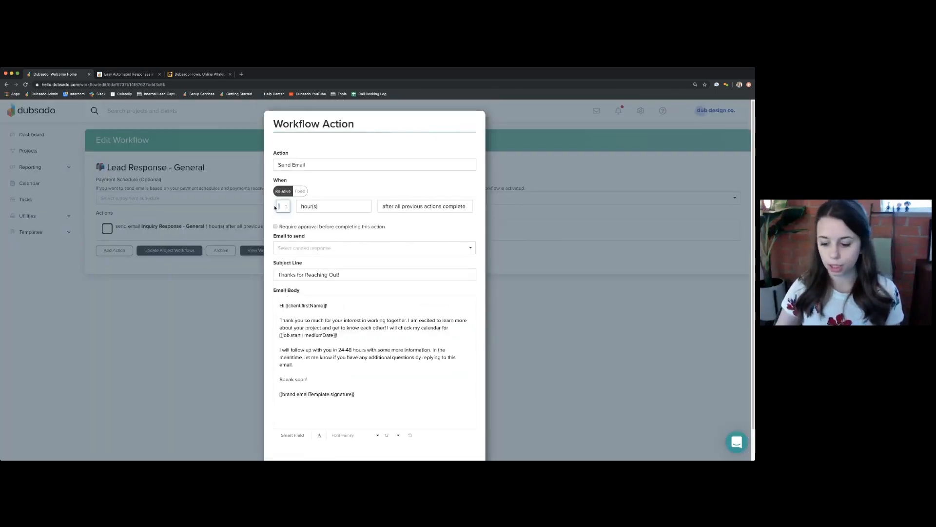
{"action": "type", "text": "0"}
{"action": "key", "text": "Tab"}
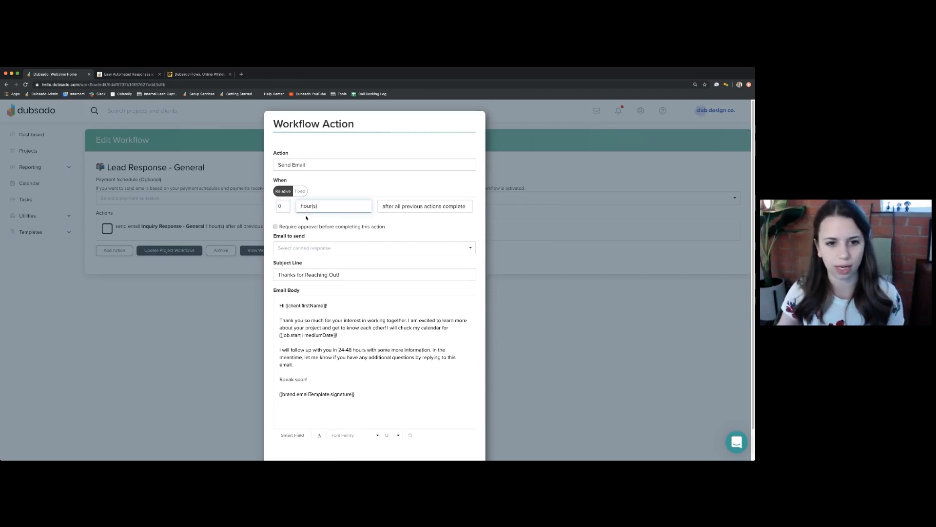
{"action": "left_click", "coordinate": [281, 206]}
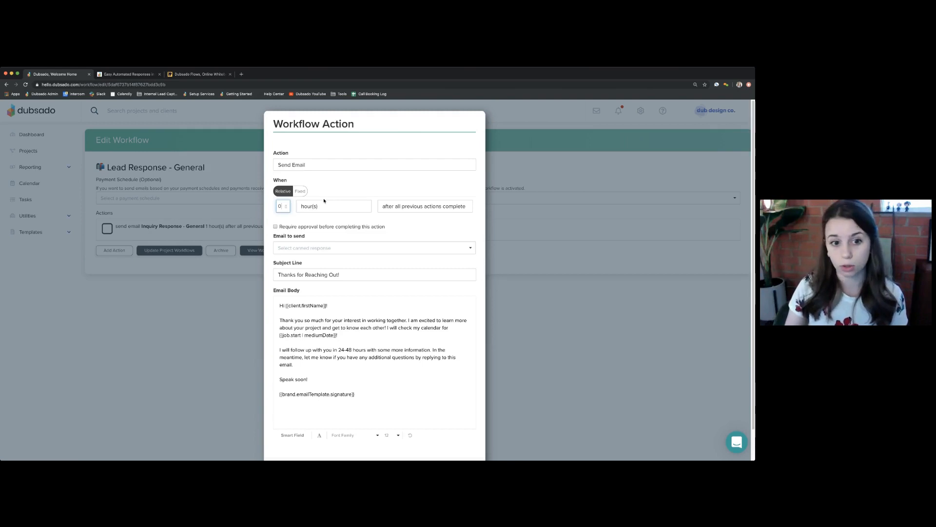
{"action": "type", "text": "25"}
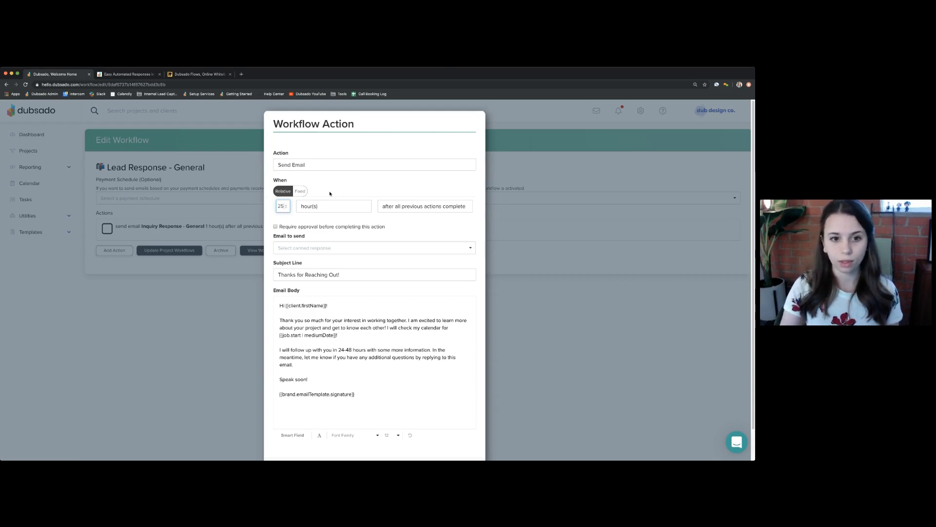
{"action": "key", "text": "BackSpace"}
{"action": "key", "text": "BackSpace"}
{"action": "left_click", "coordinate": [332, 204]}
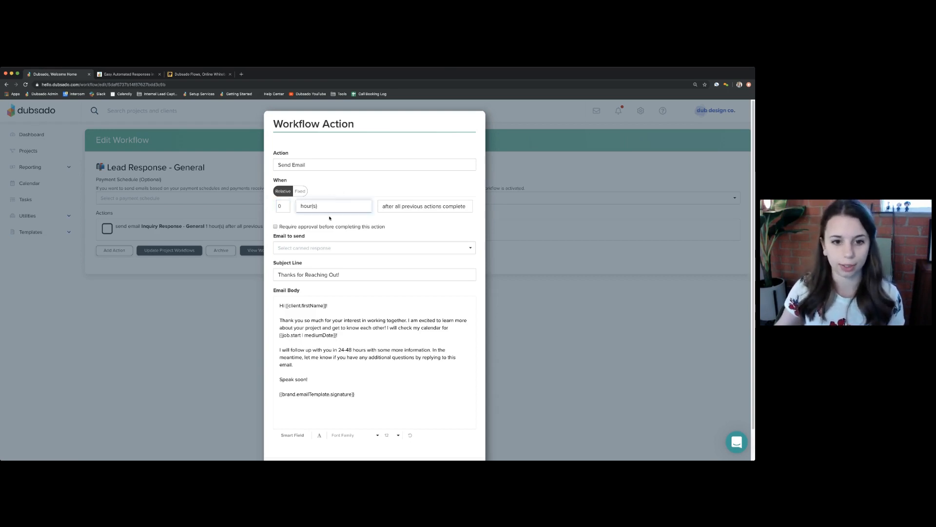
{"action": "left_click", "coordinate": [351, 225]}
{"action": "scroll", "coordinate": [455, 292], "scroll_direction": "down", "scroll_amount": 2}
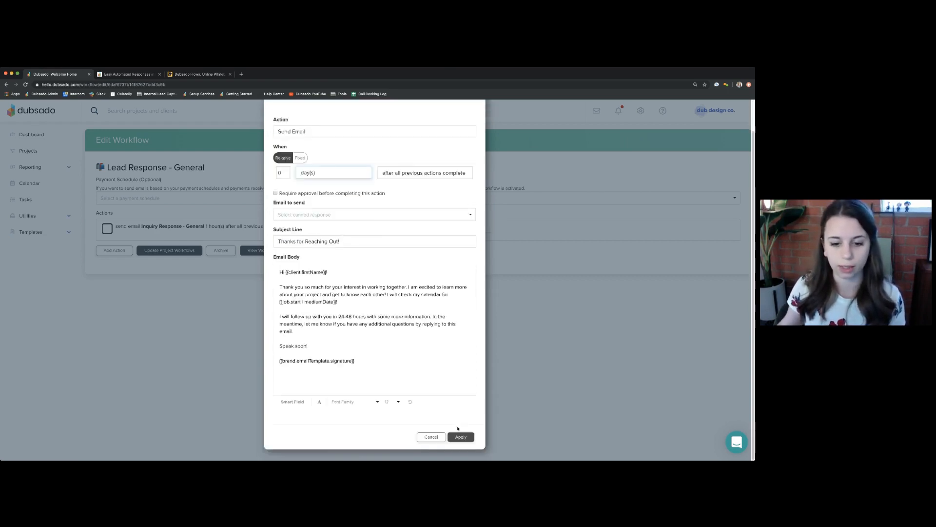
{"action": "left_click", "coordinate": [461, 437]}
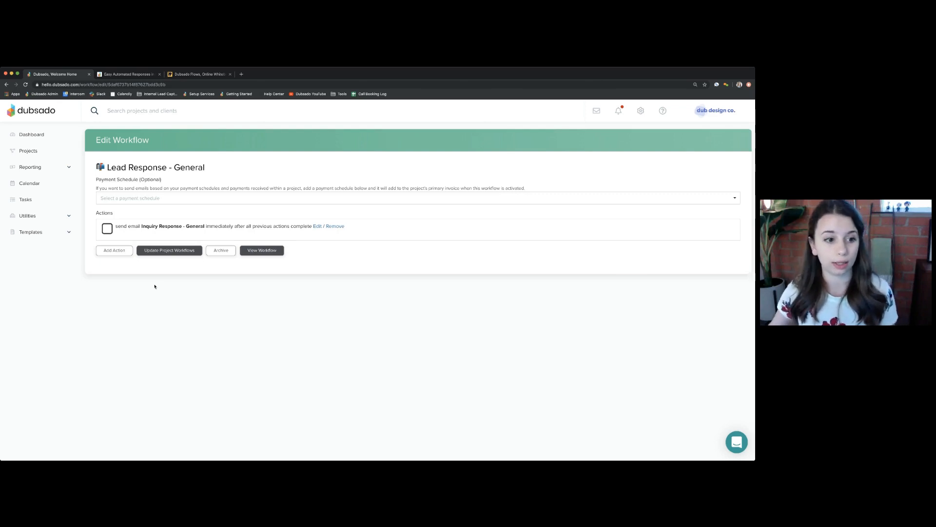
{"action": "left_click", "coordinate": [112, 251]}
{"action": "left_click", "coordinate": [328, 281]}
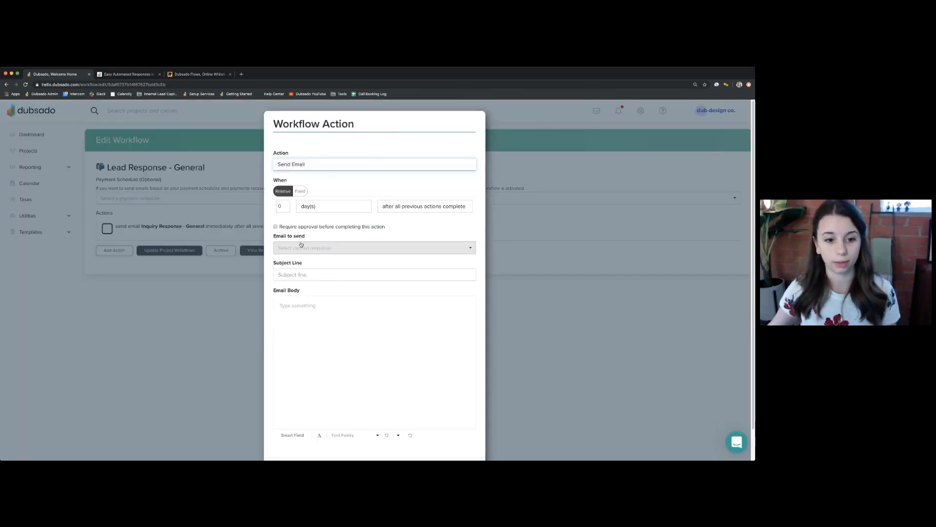
{"action": "left_click", "coordinate": [294, 246]}
{"action": "type", "text": "inquiry"}
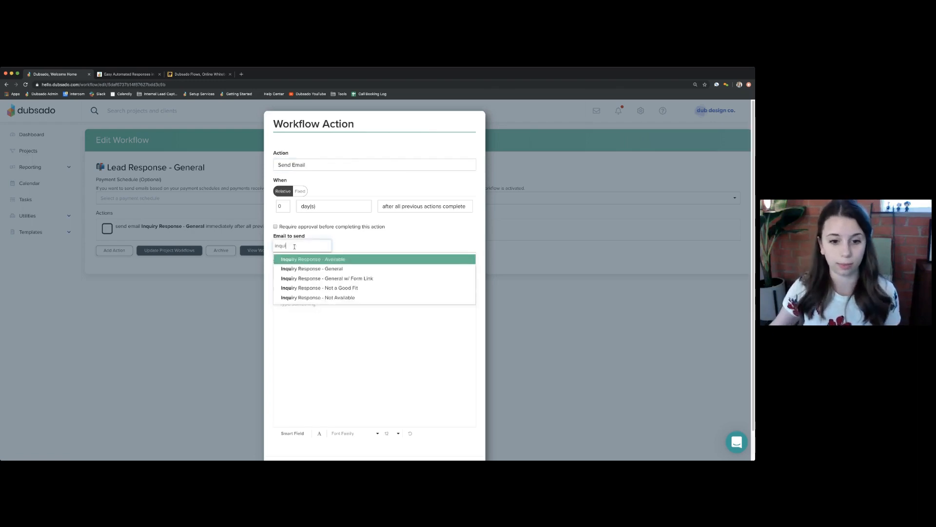
{"action": "left_click", "coordinate": [330, 268]}
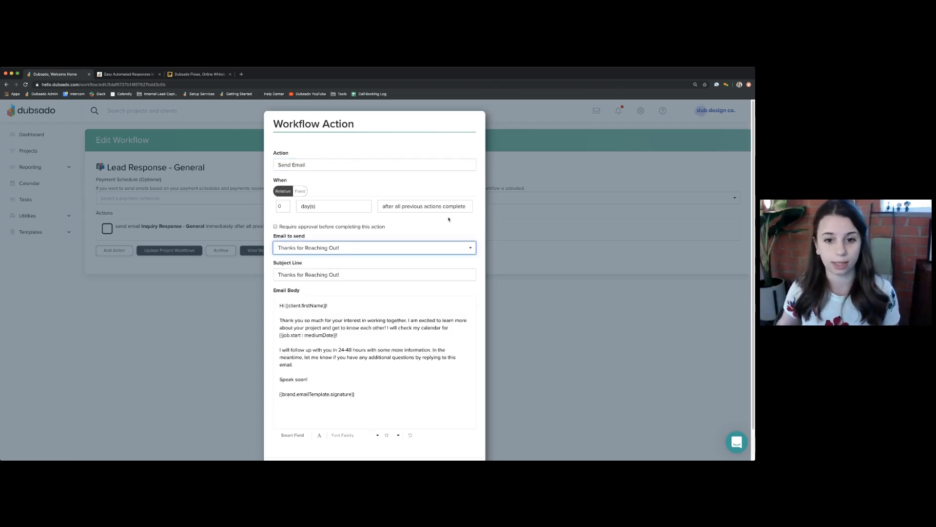
{"action": "scroll", "coordinate": [457, 419], "scroll_direction": "down", "scroll_amount": 2}
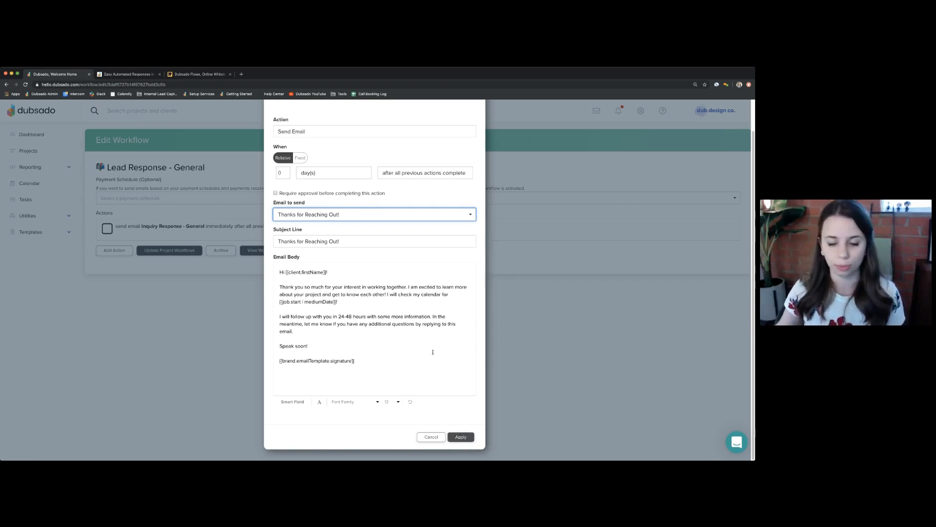
{"action": "left_click", "coordinate": [429, 437]}
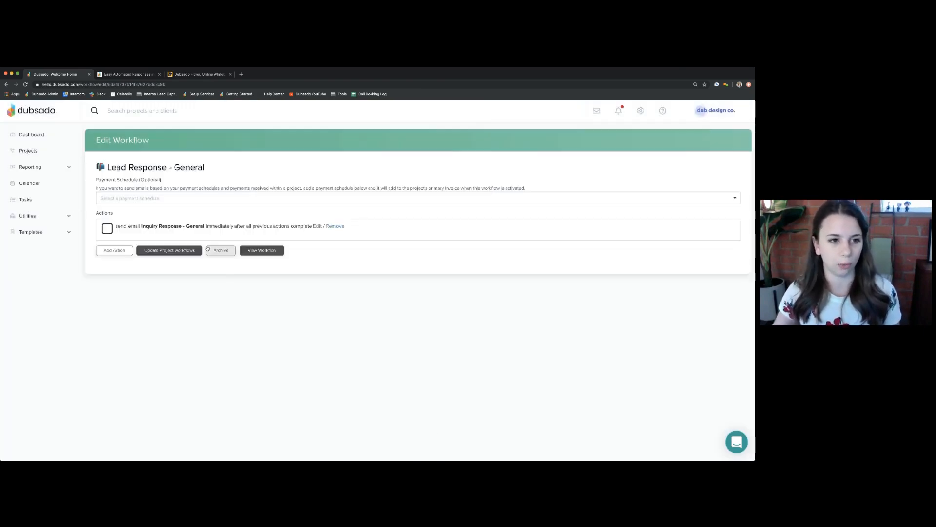
- In the Contact Me form's settings, choose Lead Response - General as the Default Workflow
{"action": "left_click", "coordinate": [21, 233]}
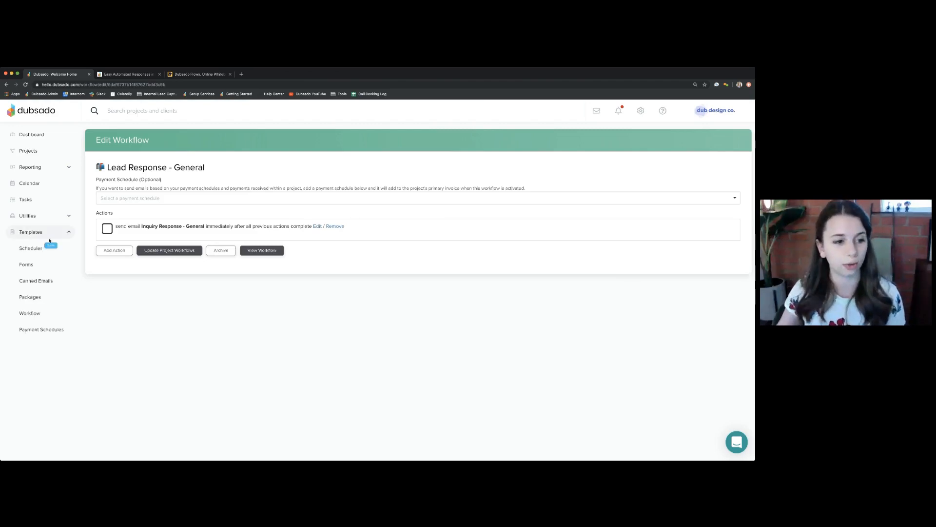
{"action": "left_click", "coordinate": [36, 266]}
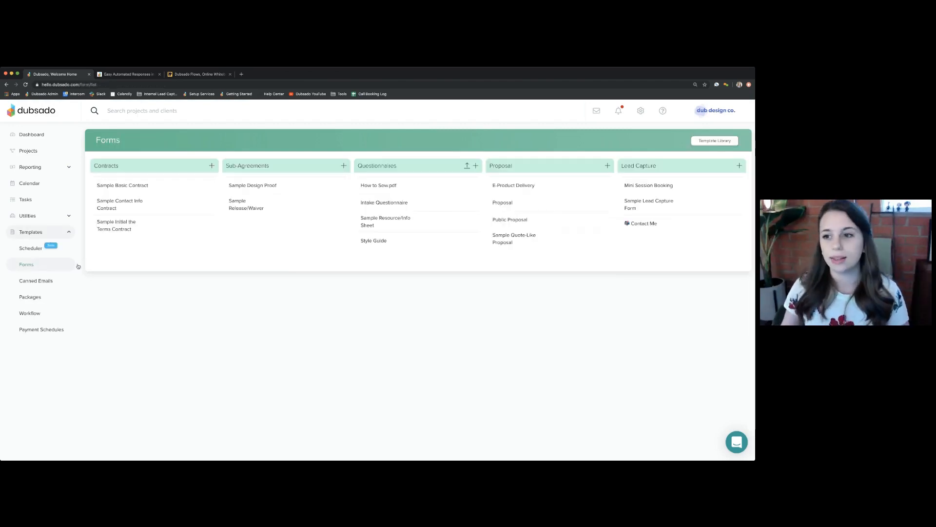
{"action": "left_click", "coordinate": [645, 225]}
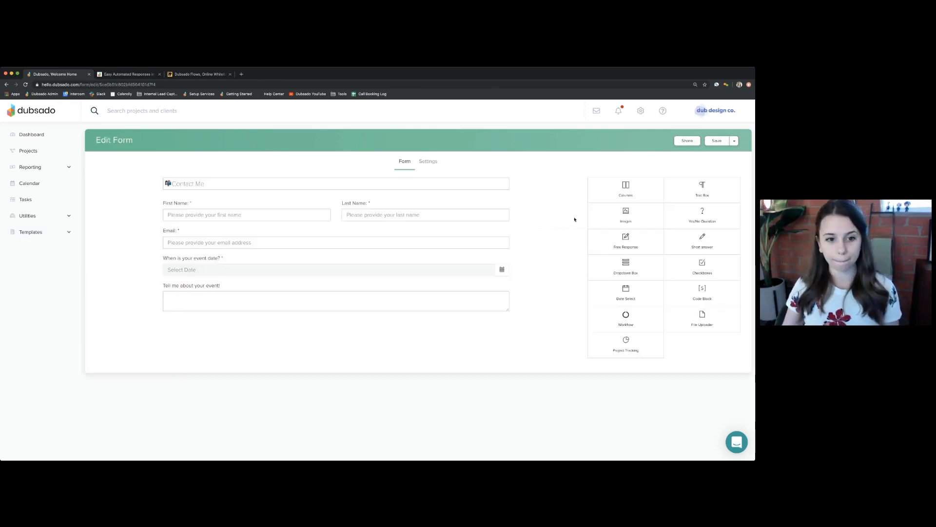
{"action": "left_click", "coordinate": [426, 161]}
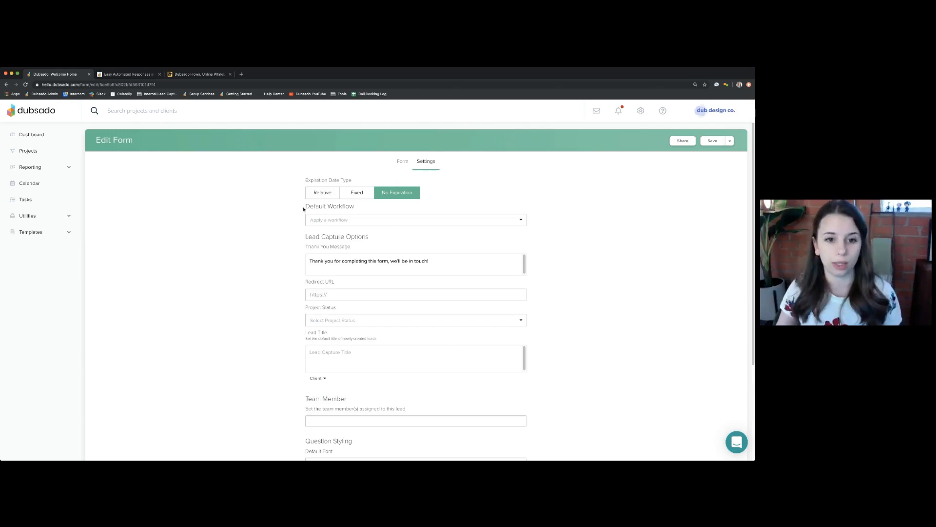
{"action": "left_click_drag", "start_coordinate": [305, 206], "coordinate": [366, 211]}
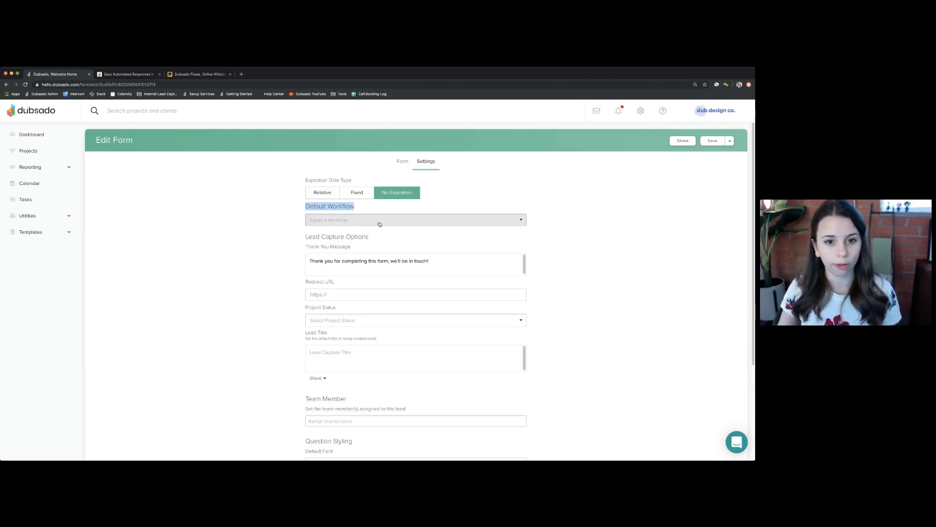
{"action": "left_click", "coordinate": [380, 224]}
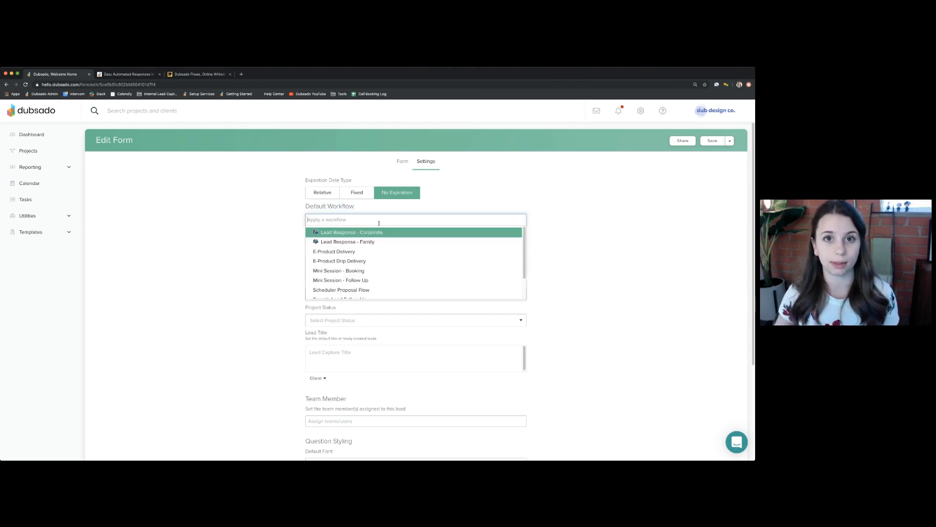
{"action": "scroll", "coordinate": [376, 256], "scroll_direction": "down", "scroll_amount": 2}
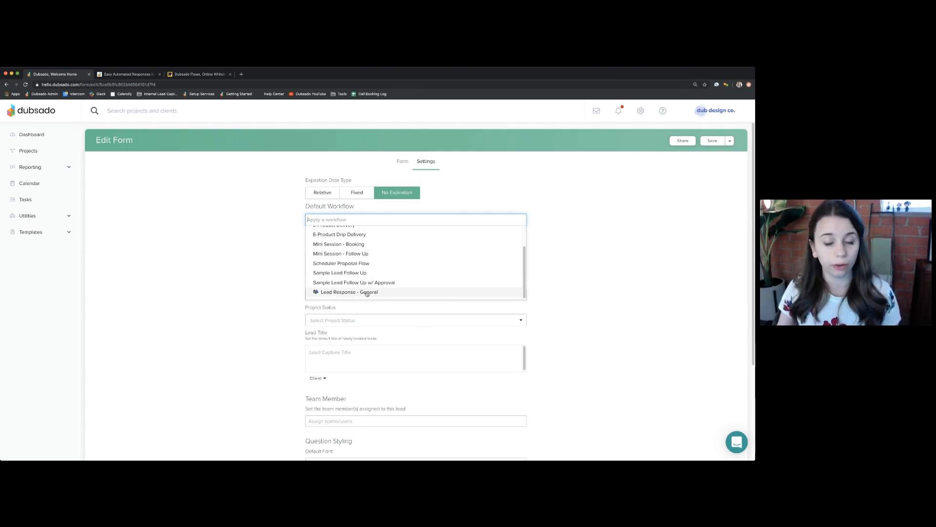
{"action": "left_click", "coordinate": [367, 292]}
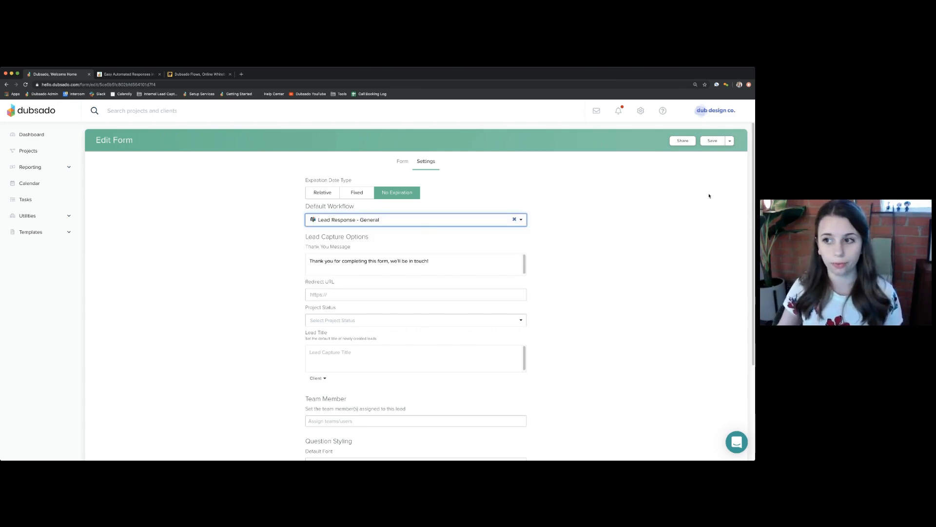
- Save the form settings and show the Share options with the iframe embed code selected
{"action": "left_click", "coordinate": [730, 141]}
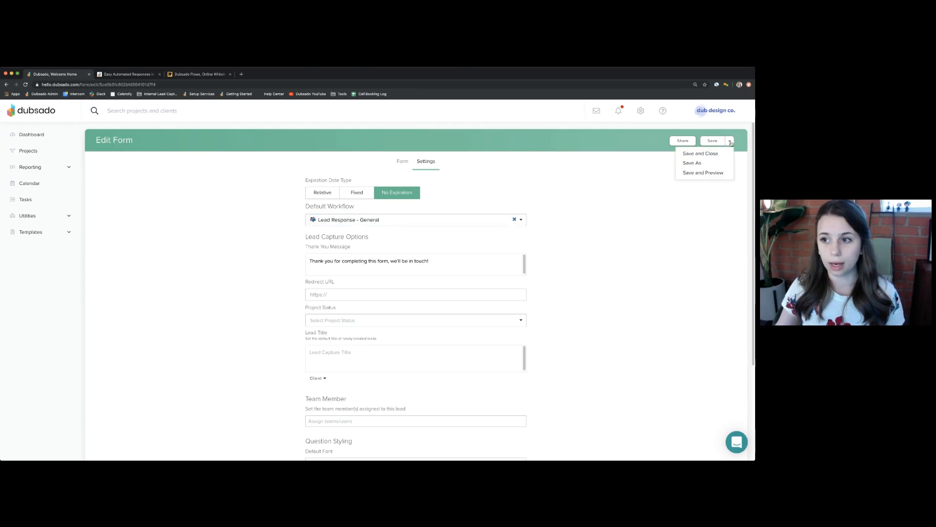
{"action": "left_click", "coordinate": [712, 143]}
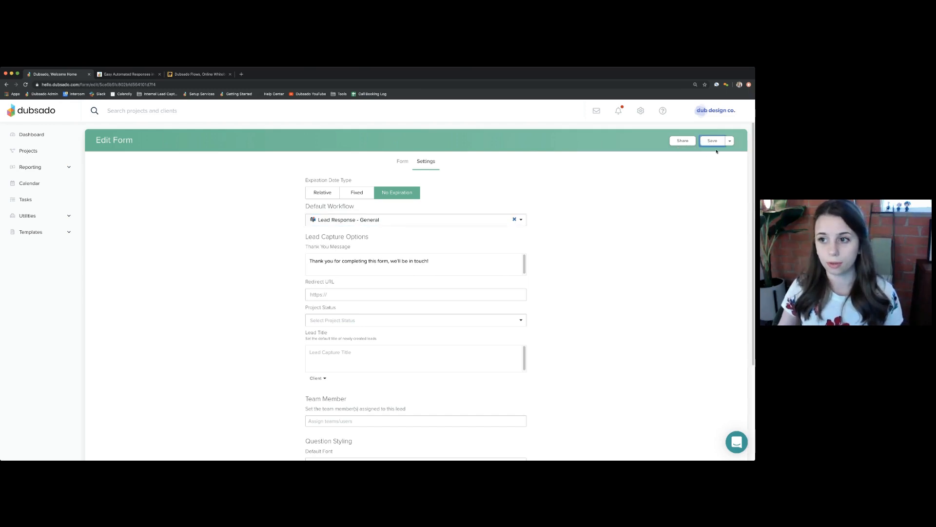
{"action": "left_click", "coordinate": [683, 142]}
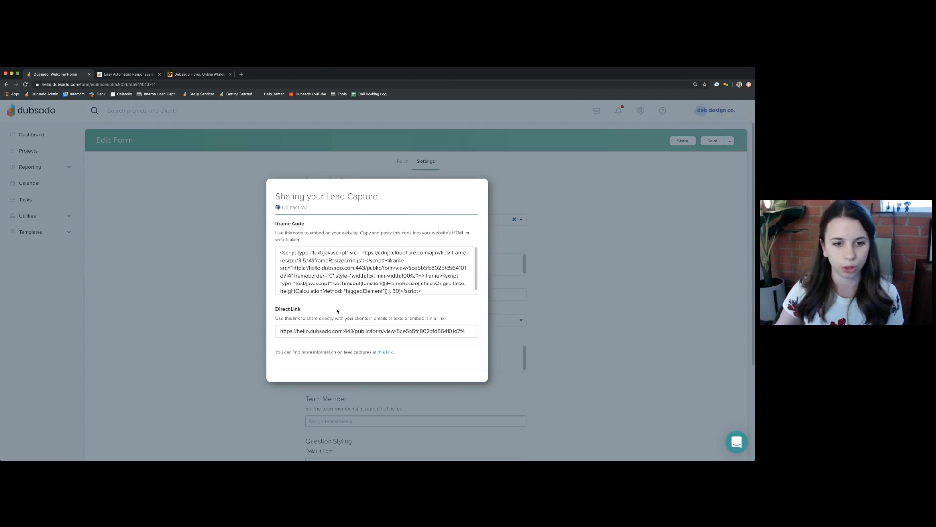
{"action": "left_click_drag", "start_coordinate": [280, 252], "coordinate": [389, 298]}
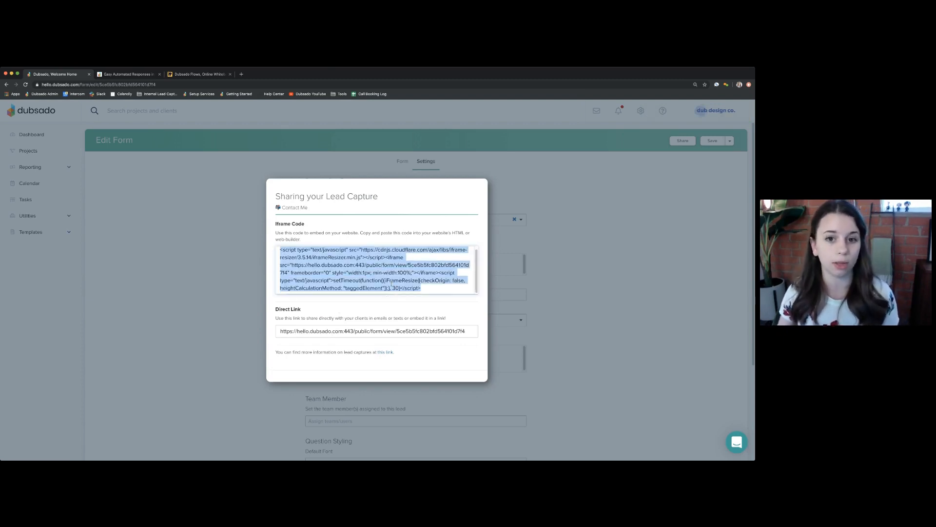
- Copy the Contact Me form's direct link and load it in a new browser tab
{"action": "left_click", "coordinate": [311, 332]}
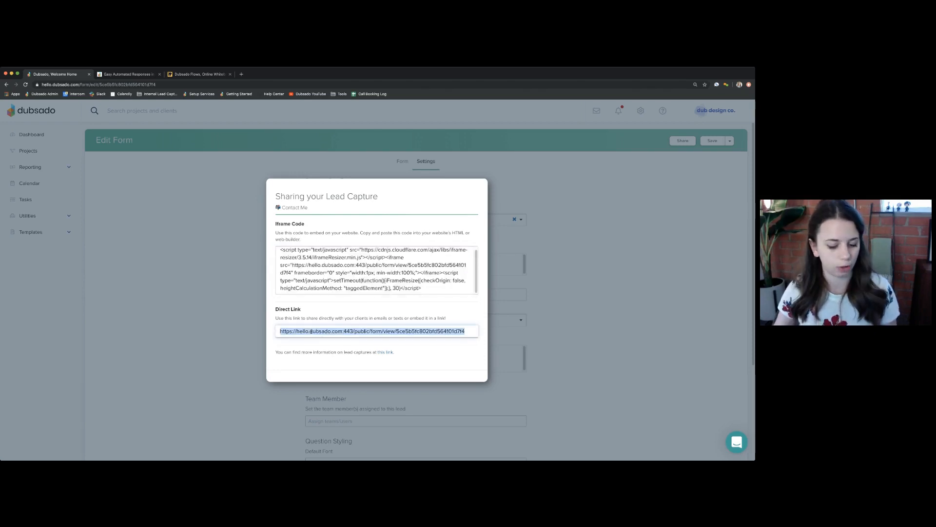
{"action": "key", "text": "ctrl+c"}
{"action": "key", "text": "ctrl+t"}
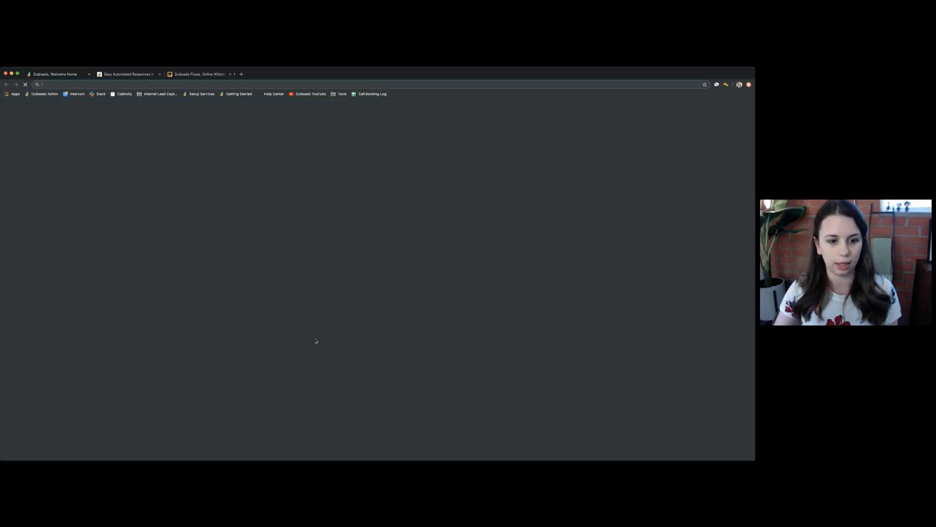
{"action": "key", "text": "ctrl+v"}
{"action": "key", "text": "Return"}
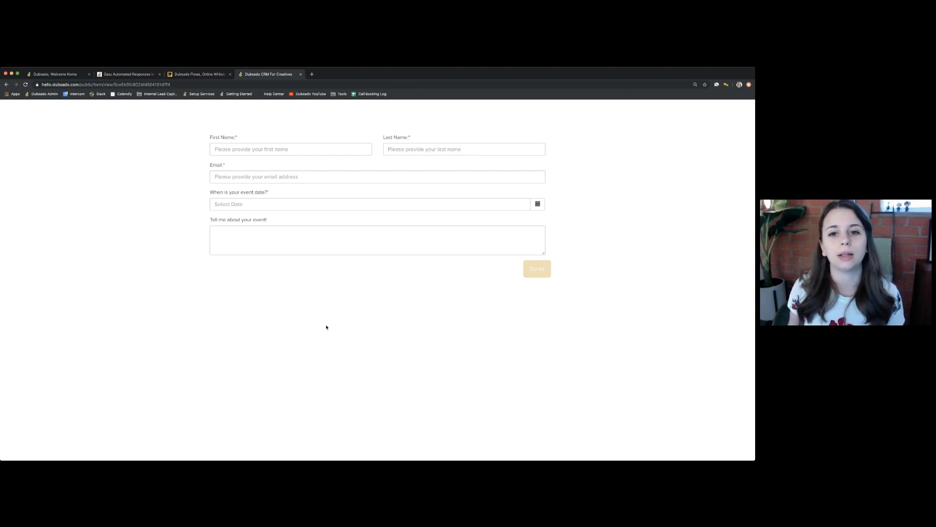
- On the public form, enter a test first name, last name and e-mail address
{"action": "left_click", "coordinate": [76, 75]}
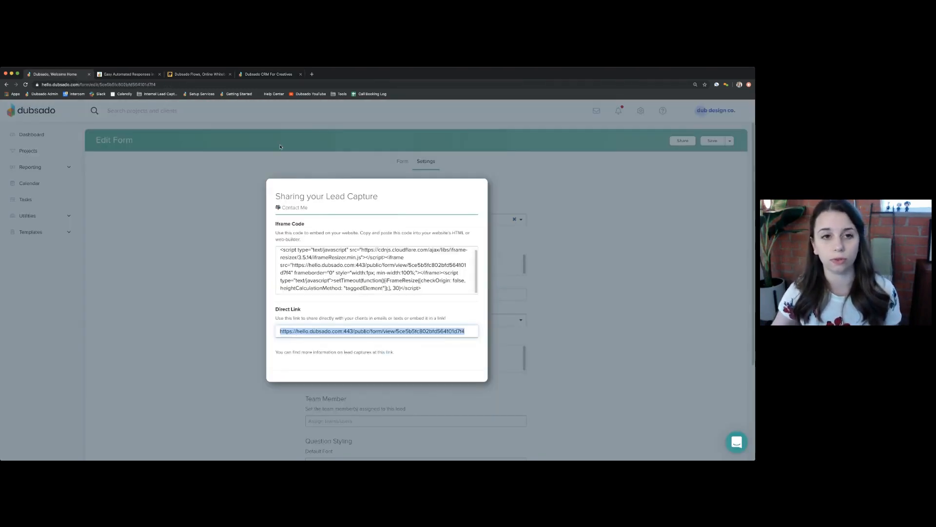
{"action": "left_click", "coordinate": [261, 76]}
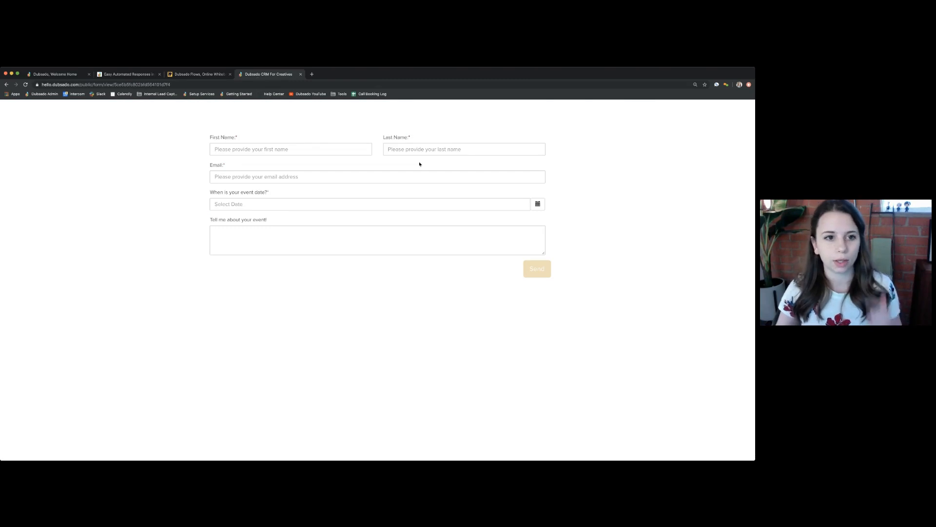
{"action": "left_click", "coordinate": [293, 149]}
{"action": "type", "text": "S"}
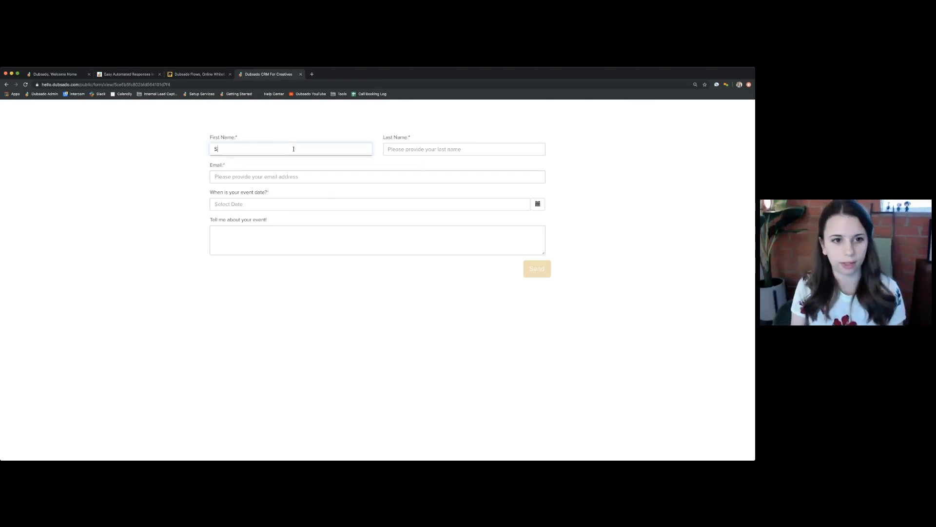
{"action": "type", "text": "am"}
{"action": "key", "text": "Tab"}
{"action": "type", "text": "Dubsa"}
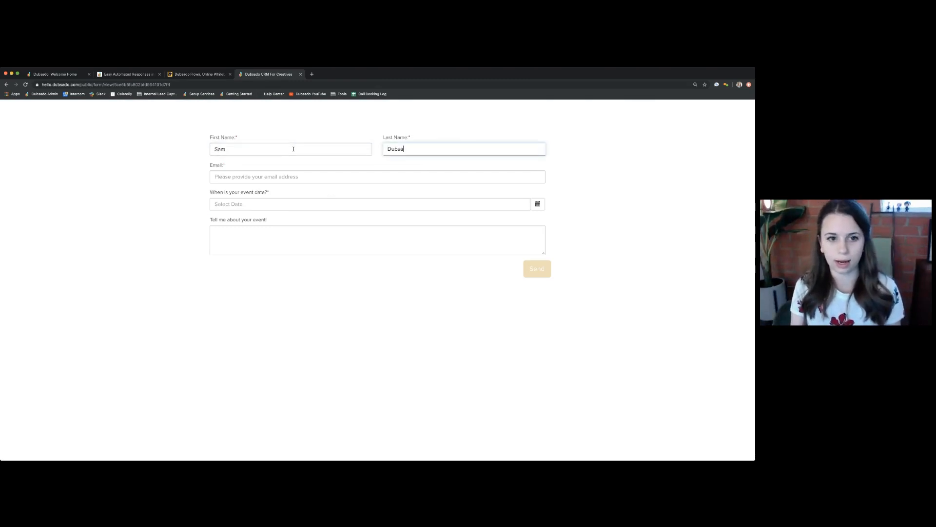
{"action": "type", "text": "do"}
{"action": "key", "text": "Tab"}
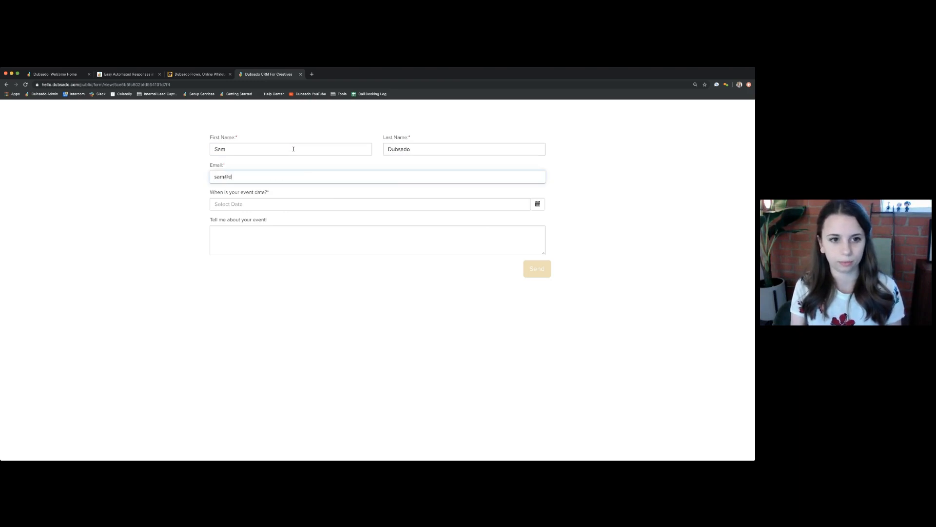
{"action": "key", "text": "Tab"}
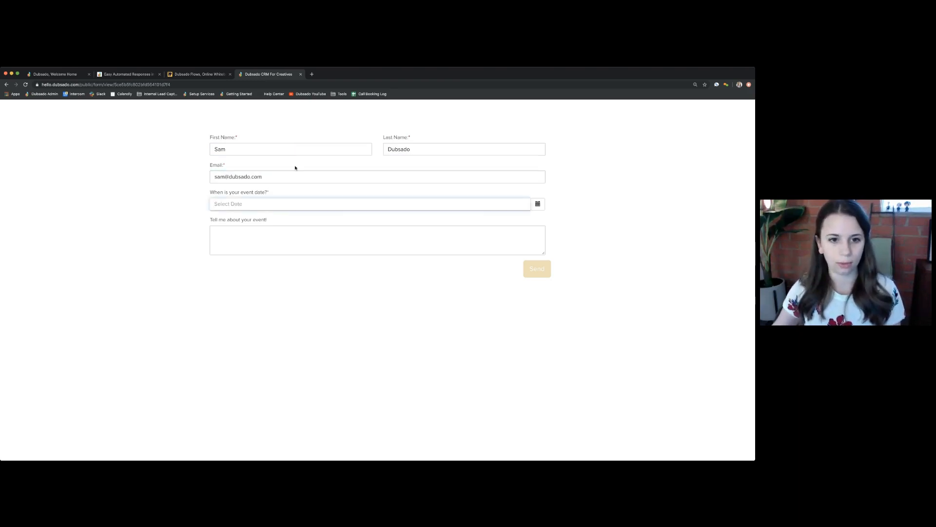
- Pick Nov 1, 2019 as the event date, add note 'Testing!', submit, then close the Share dialog
{"action": "left_click", "coordinate": [300, 207]}
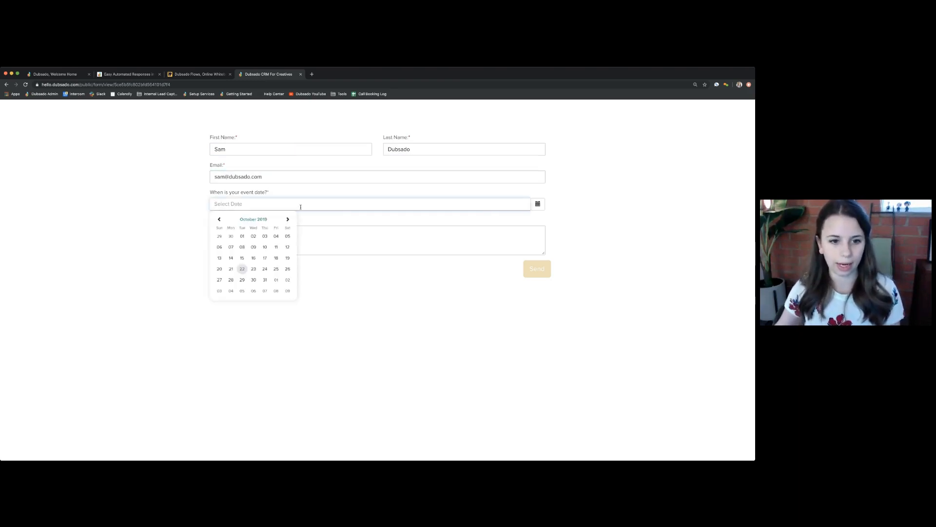
{"action": "left_click", "coordinate": [276, 281]}
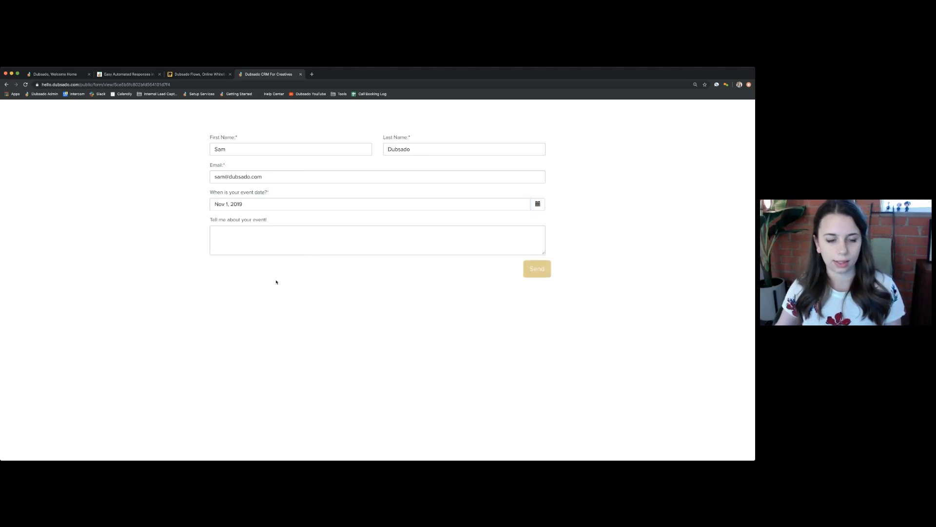
{"action": "left_click", "coordinate": [223, 230]}
{"action": "type", "text": "Testing!"}
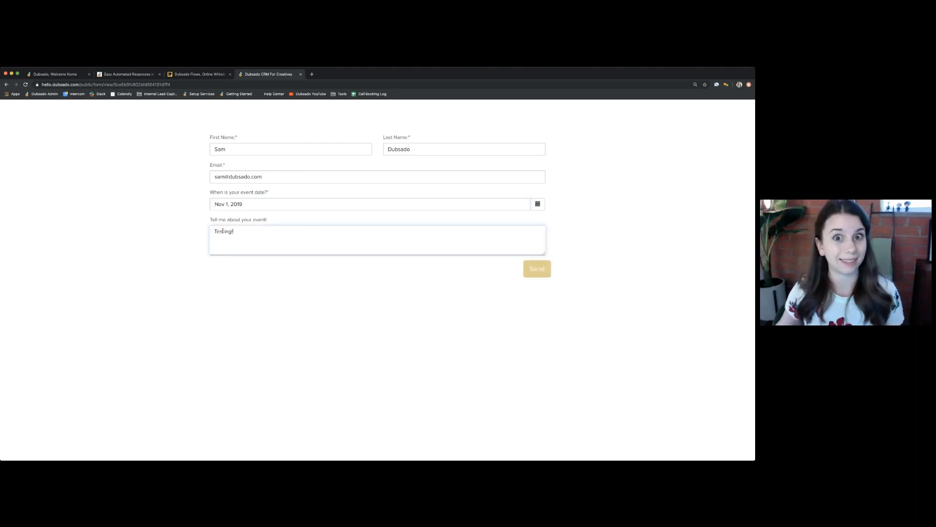
{"action": "left_click", "coordinate": [536, 272]}
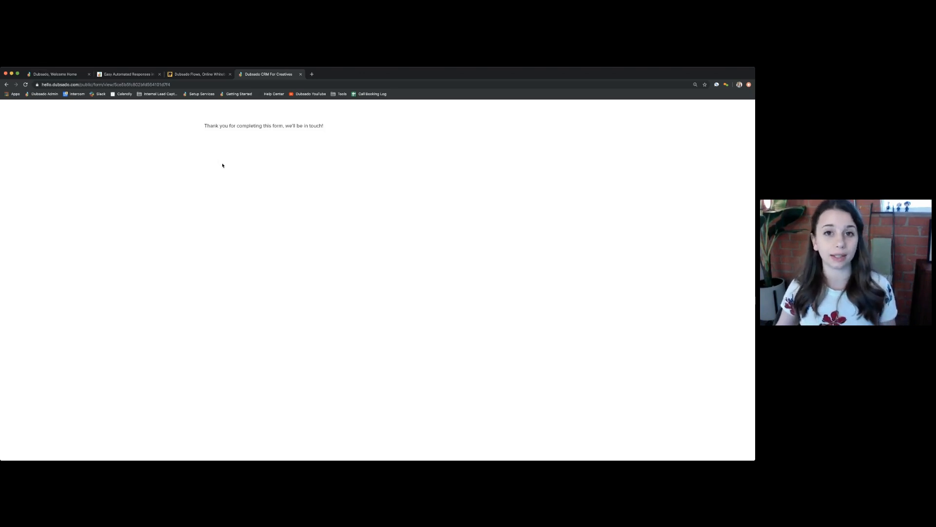
{"action": "left_click", "coordinate": [70, 76]}
{"action": "left_click", "coordinate": [238, 184]}
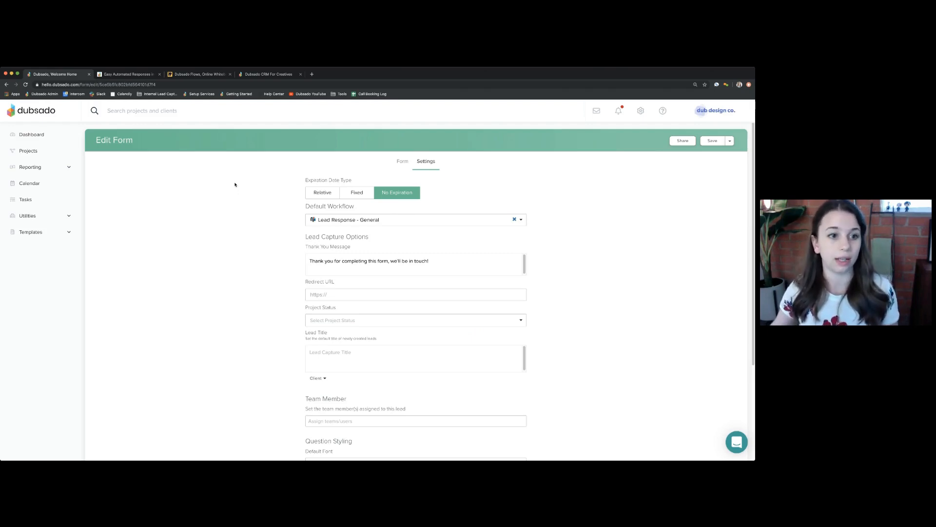
- Show all leads in Projects, including the new Contact Me lead dated 11/1/19
{"action": "left_click", "coordinate": [29, 152]}
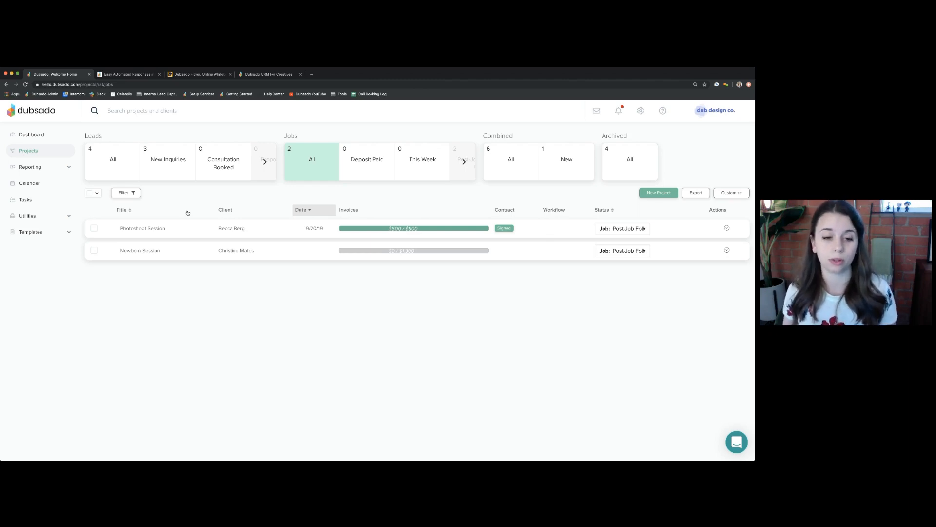
{"action": "left_click", "coordinate": [111, 159]}
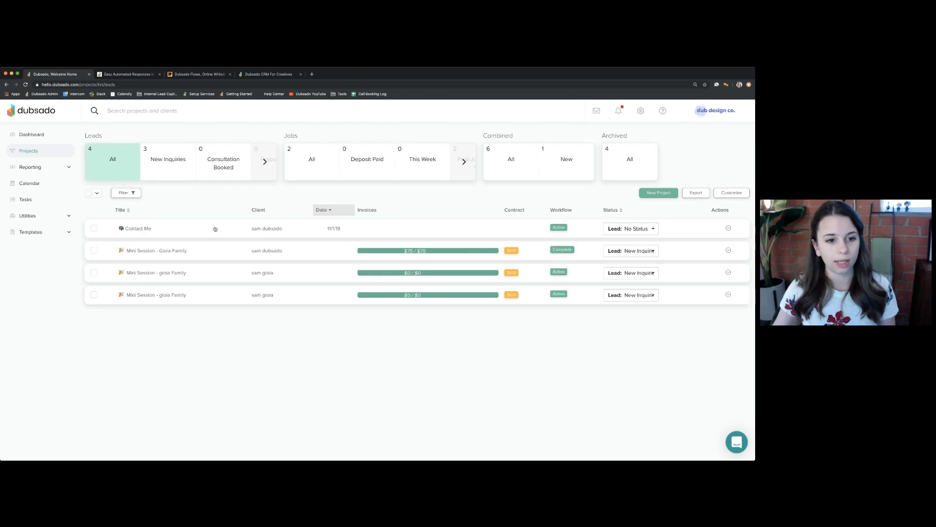
- Open the Contact Me lead, check its auto-reply email, then view its applied Lead Response - General workflow
{"action": "left_click", "coordinate": [139, 229]}
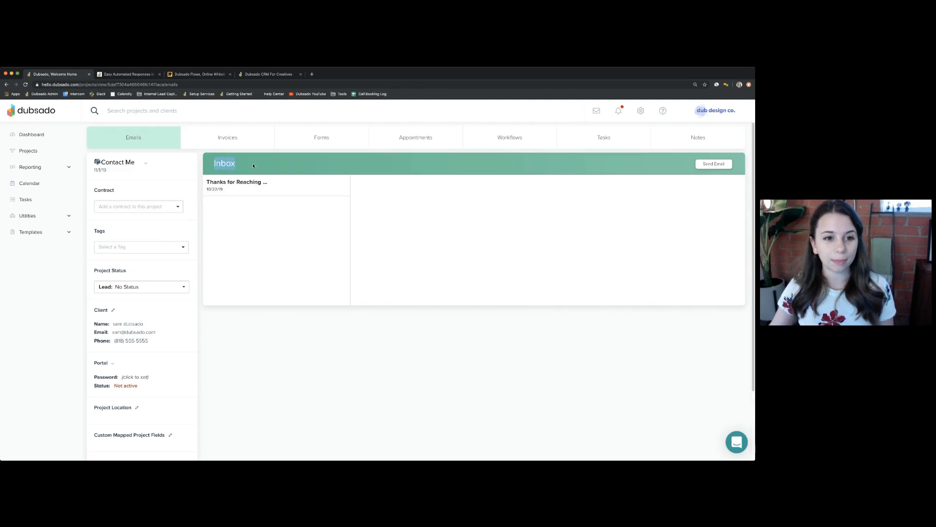
{"action": "left_click", "coordinate": [253, 190]}
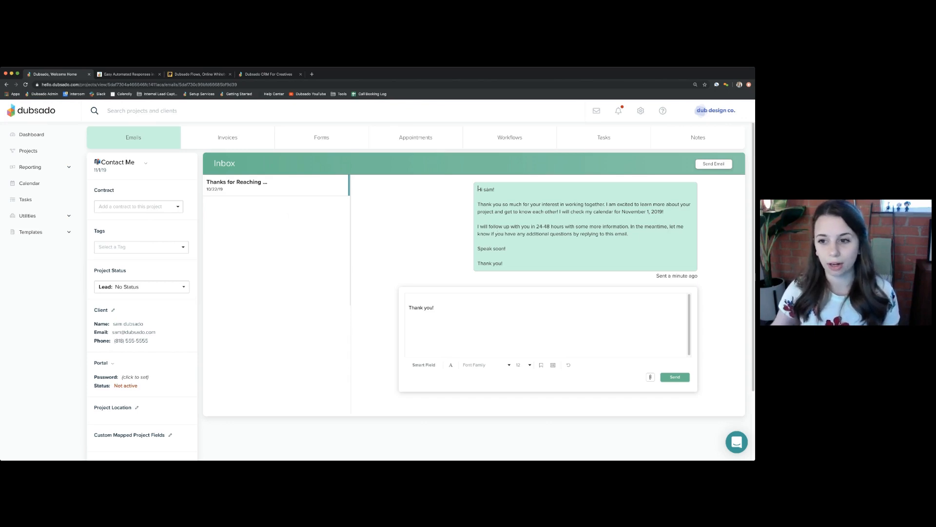
{"action": "left_click_drag", "start_coordinate": [623, 211], "coordinate": [664, 212]}
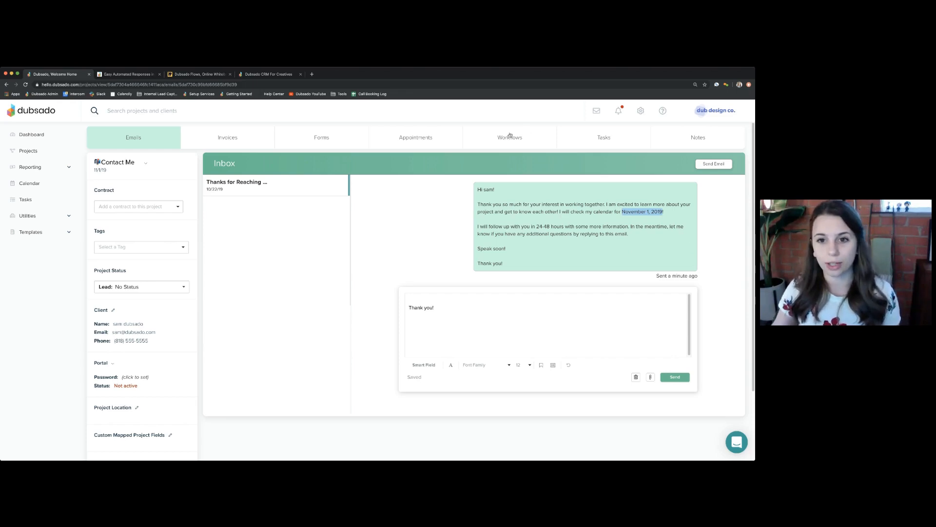
{"action": "left_click", "coordinate": [544, 153]}
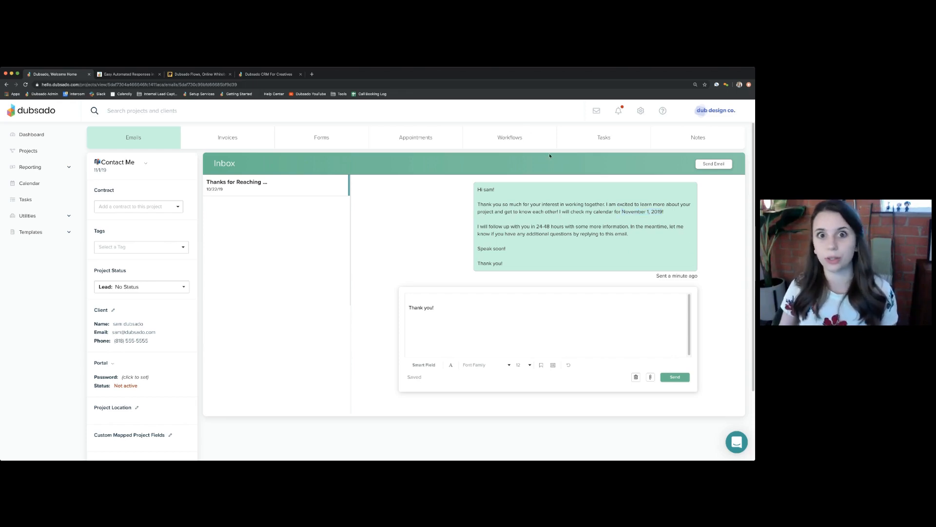
{"action": "left_click", "coordinate": [509, 138]}
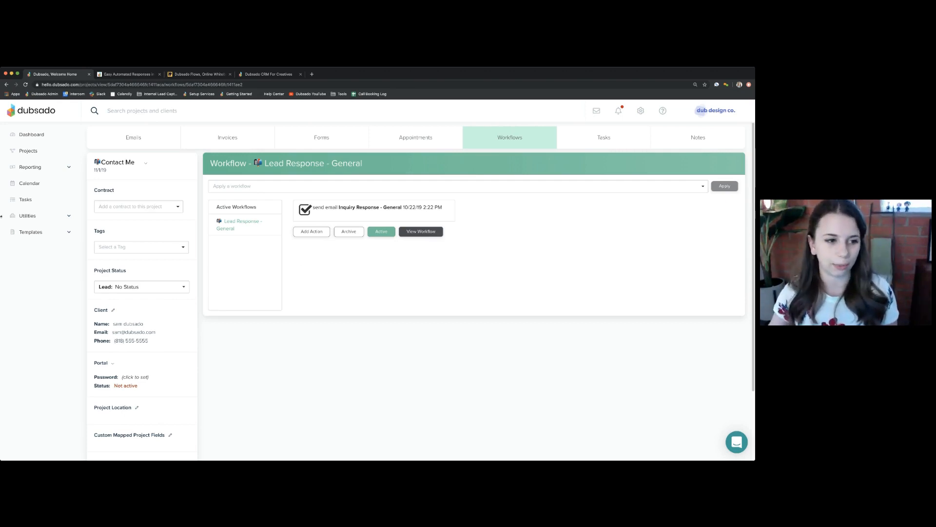
- Go to the Workflow templates list under Templates in the sidebar
{"action": "left_click", "coordinate": [48, 233]}
{"action": "left_click", "coordinate": [39, 315]}
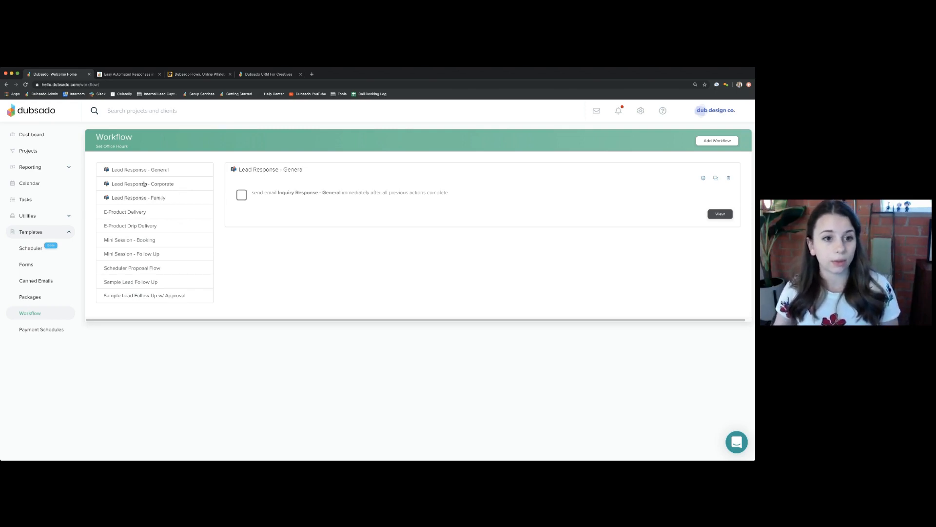
- Edit the Lead Response - Corporate workflow and start a new blank workflow action
{"action": "left_click", "coordinate": [165, 184]}
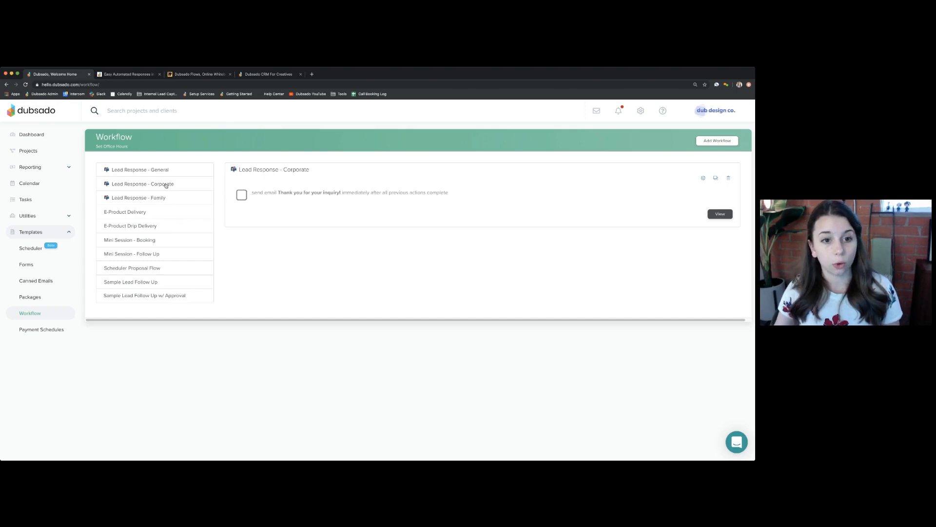
{"action": "left_click", "coordinate": [703, 178]}
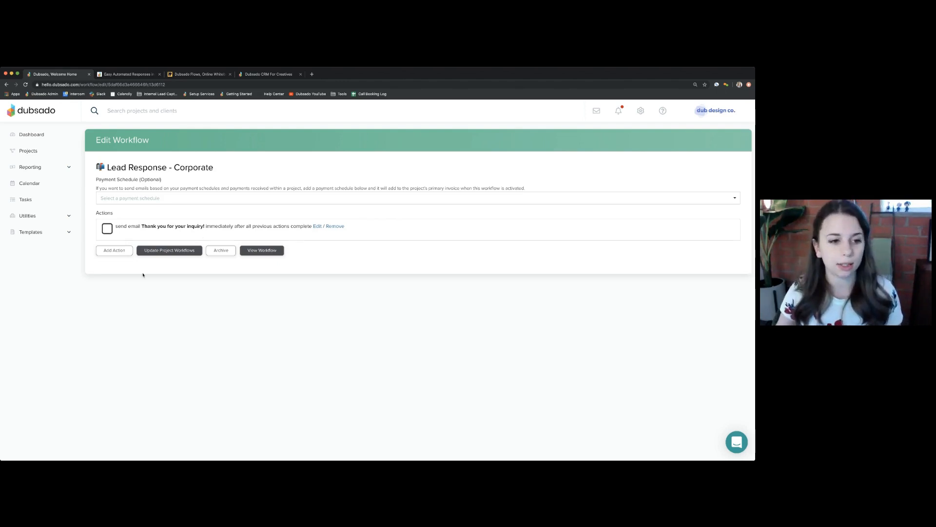
{"action": "left_click", "coordinate": [112, 252]}
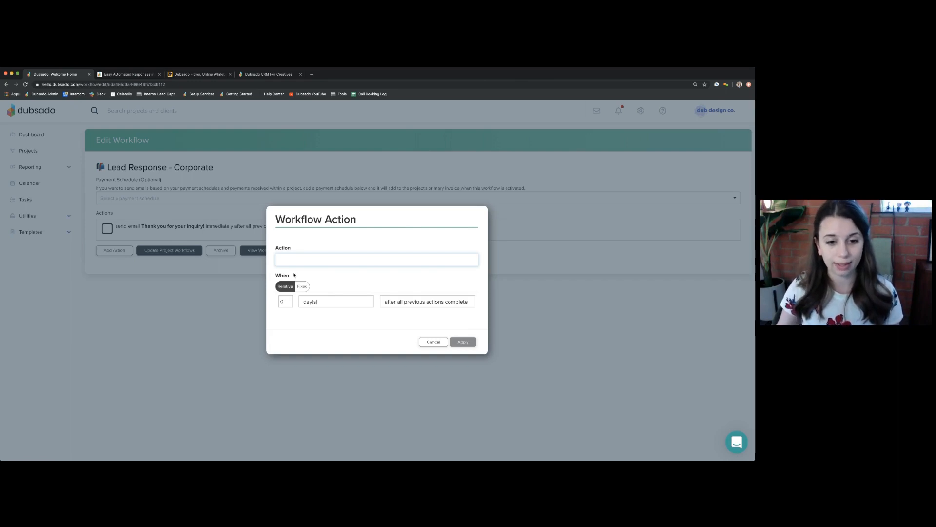
- Add an 'add tag Corporate' action and move it ahead of the Thank you for your inquiry! email
{"action": "left_click", "coordinate": [294, 275]}
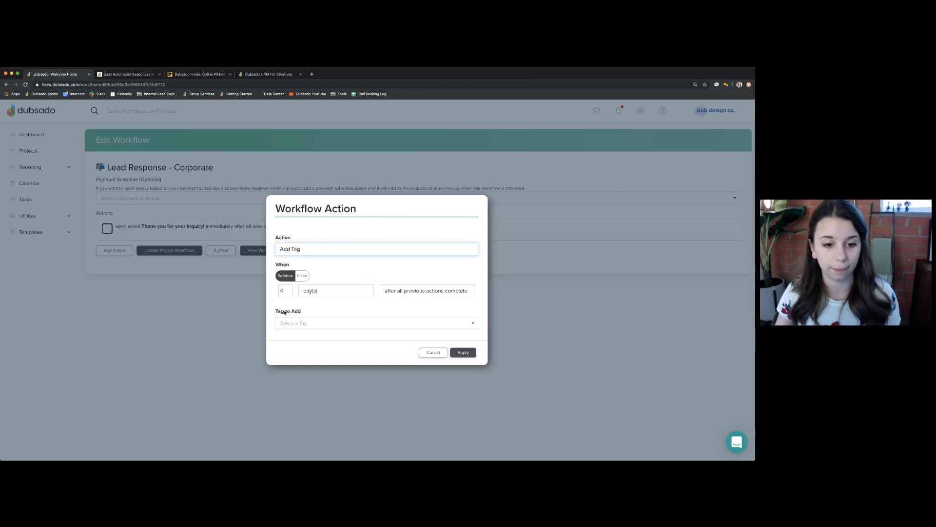
{"action": "left_click", "coordinate": [338, 324]}
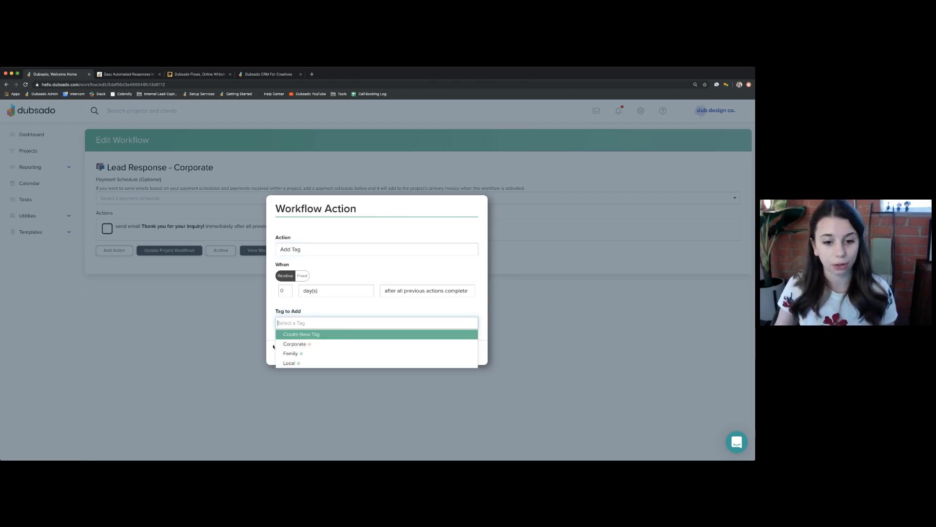
{"action": "left_click", "coordinate": [294, 344]}
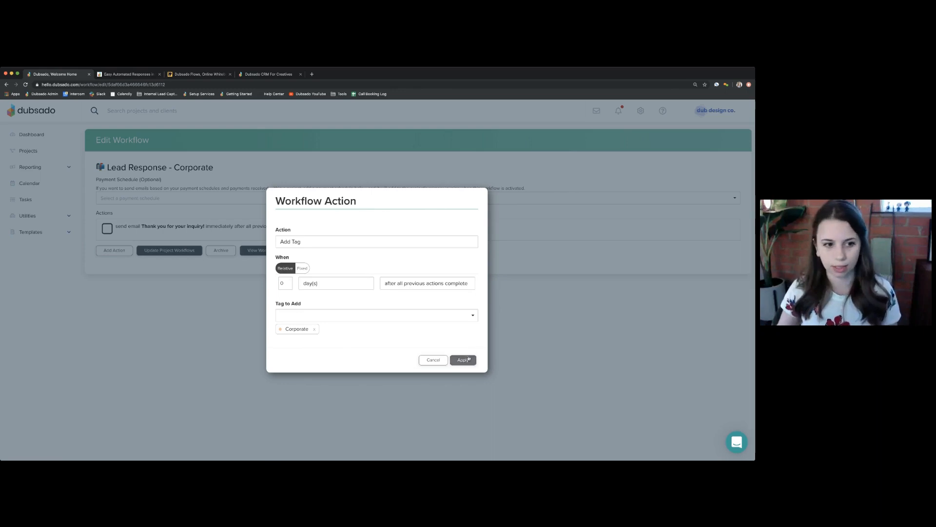
{"action": "left_click", "coordinate": [467, 360]}
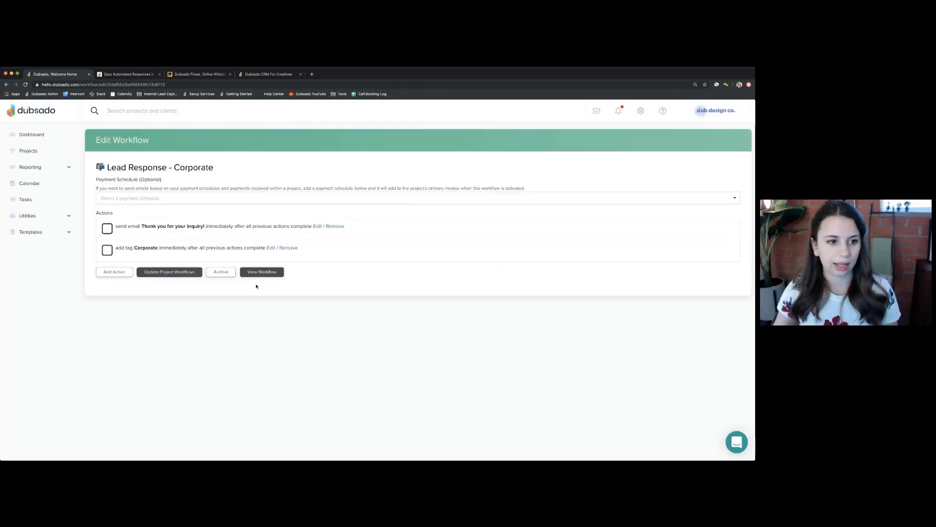
{"action": "left_click_drag", "start_coordinate": [140, 251], "coordinate": [139, 227]}
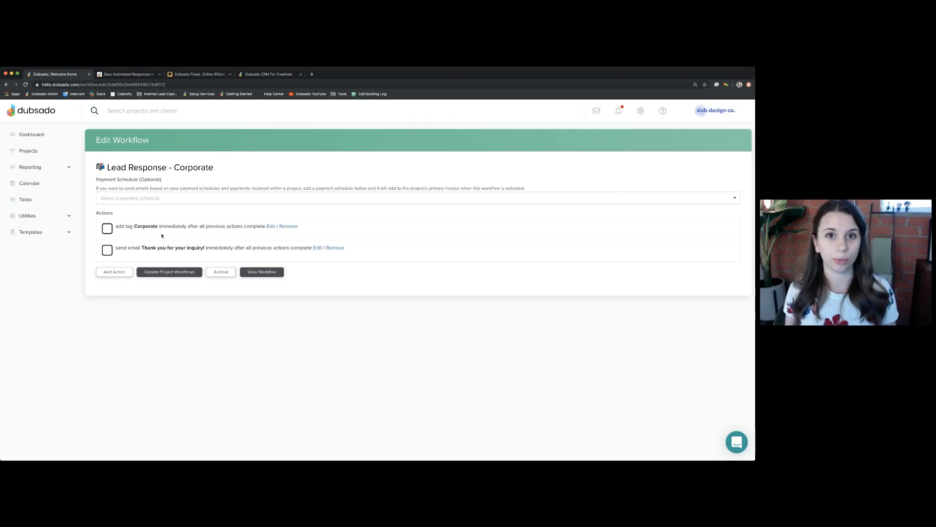
{"action": "left_click", "coordinate": [21, 153]}
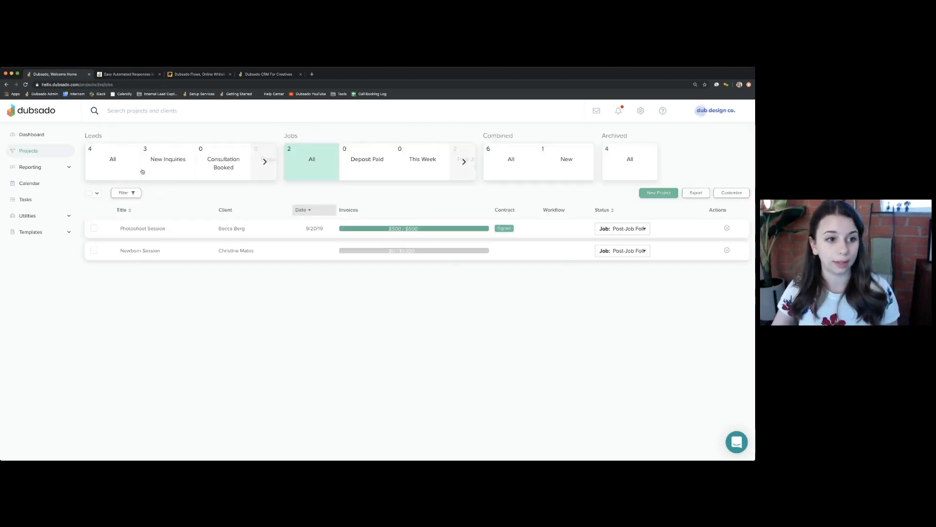
- Tag the Contact Me lead project as Corporate, then return to the all-leads list
{"action": "left_click", "coordinate": [139, 177]}
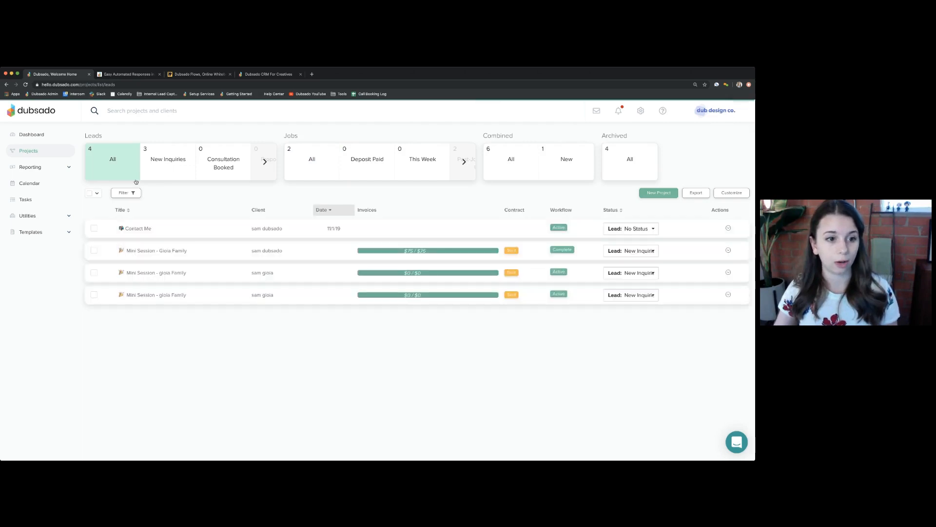
{"action": "left_click", "coordinate": [136, 228]}
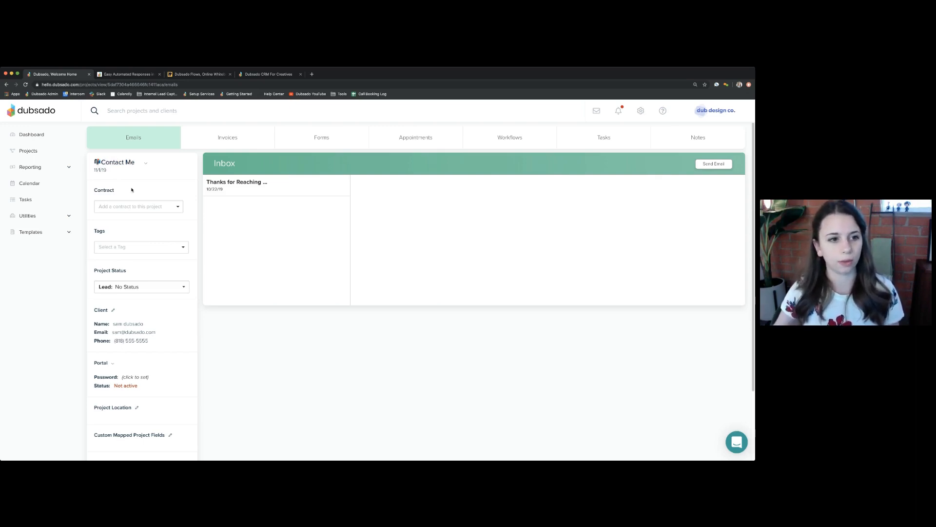
{"action": "left_click", "coordinate": [130, 246]}
{"action": "left_click", "coordinate": [131, 267]}
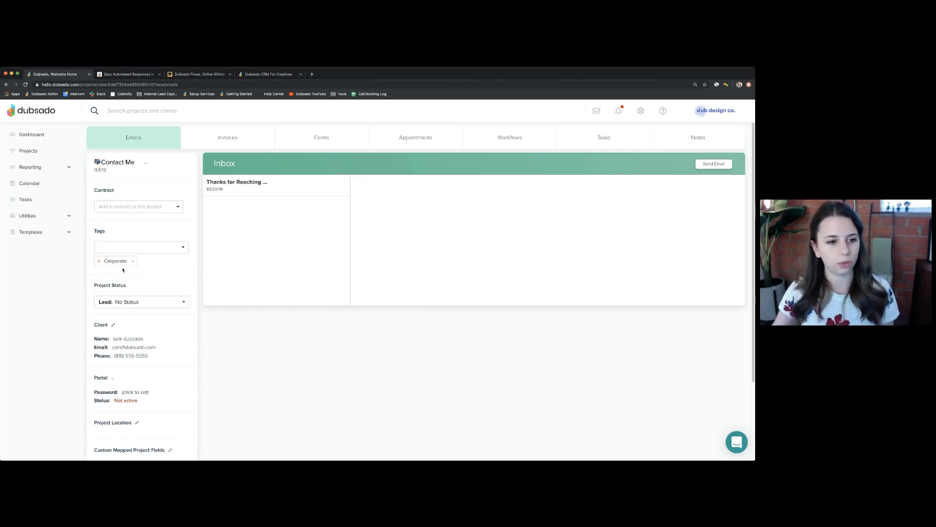
{"action": "left_click", "coordinate": [25, 150]}
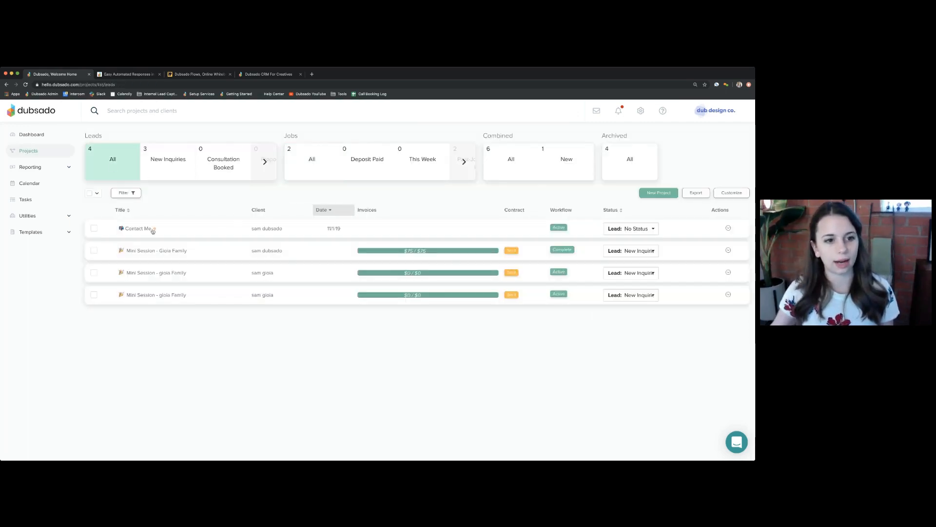
{"action": "mouse_move", "coordinate": [155, 231]}
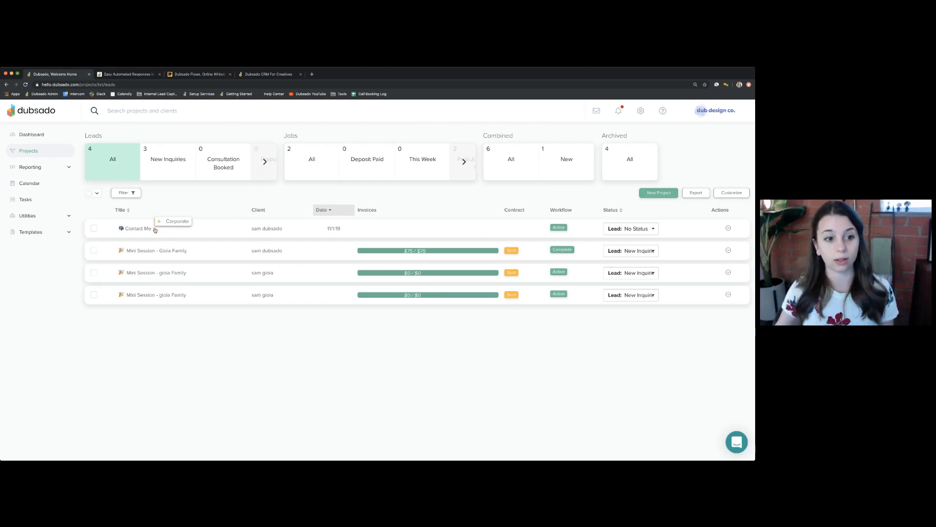
- Filter the leads list to show only projects tagged Corporate
{"action": "left_click", "coordinate": [126, 193]}
{"action": "left_click", "coordinate": [111, 225]}
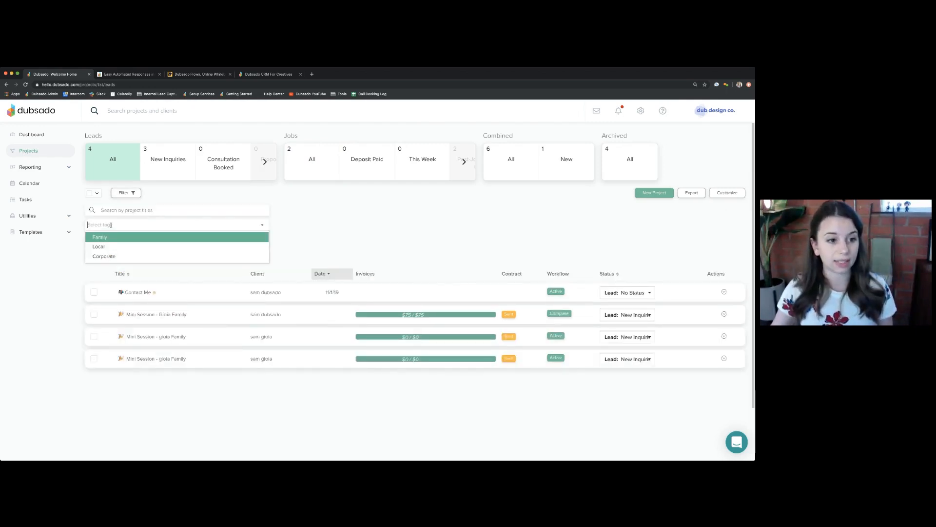
{"action": "left_click", "coordinate": [104, 256]}
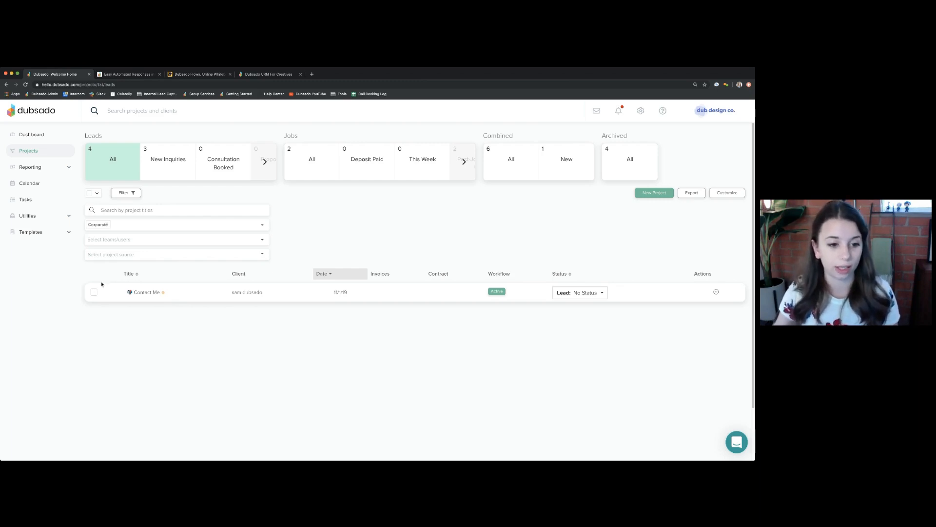
- Open the Contact Me lead capture form from Templates > Forms for editing
{"action": "left_click", "coordinate": [31, 232]}
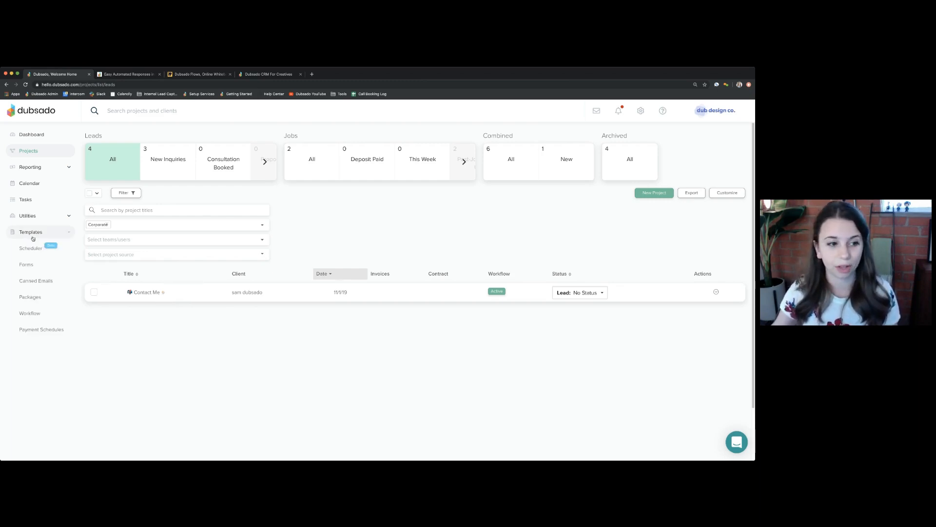
{"action": "left_click", "coordinate": [35, 264]}
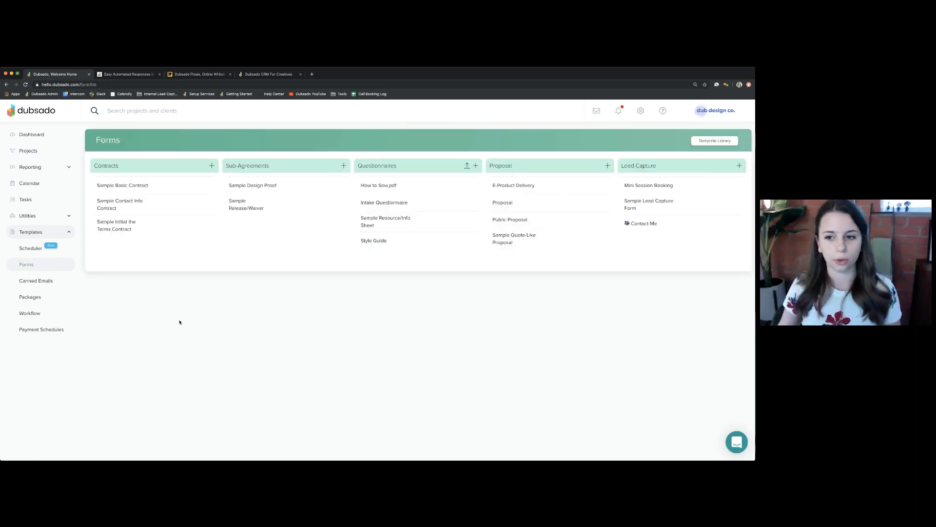
{"action": "left_click", "coordinate": [643, 222]}
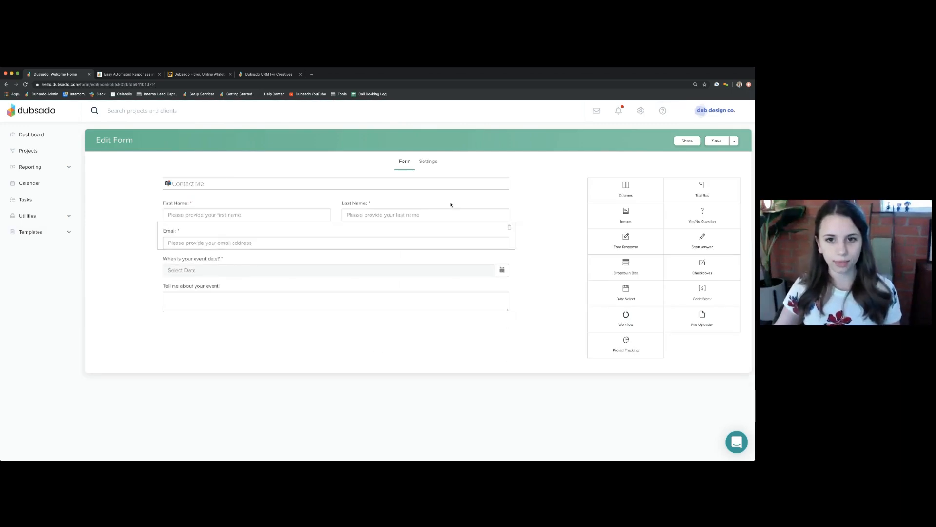
- Clear the Contact Me form's Default Workflow setting and go back to its questions
{"action": "left_click", "coordinate": [428, 162]}
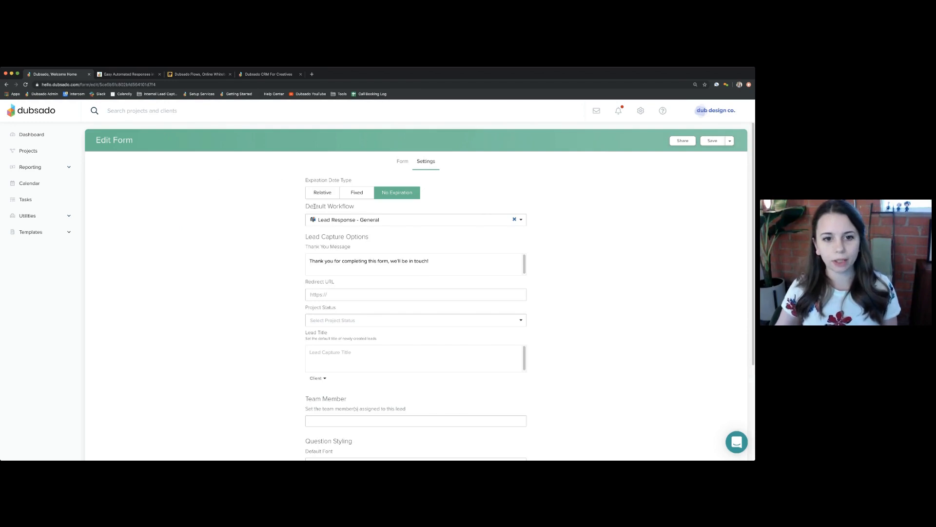
{"action": "left_click_drag", "start_coordinate": [304, 208], "coordinate": [359, 210]}
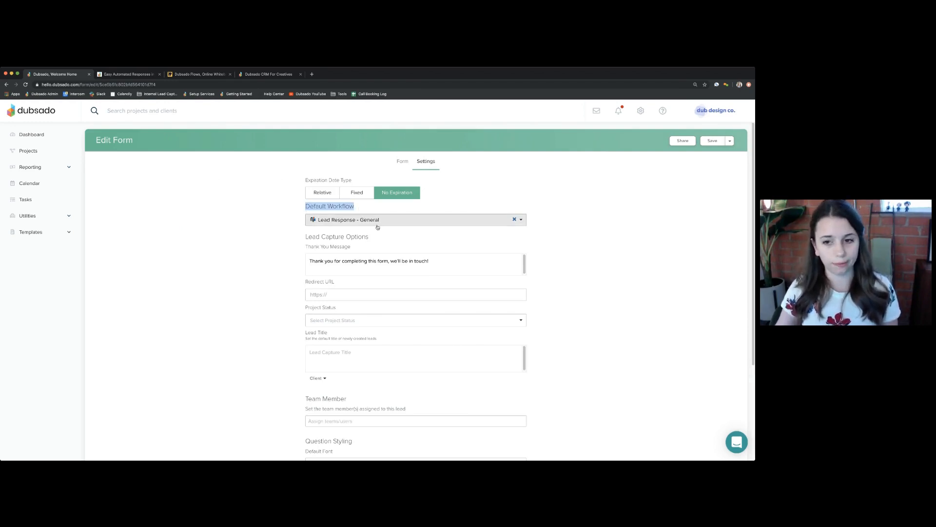
{"action": "left_click", "coordinate": [514, 221]}
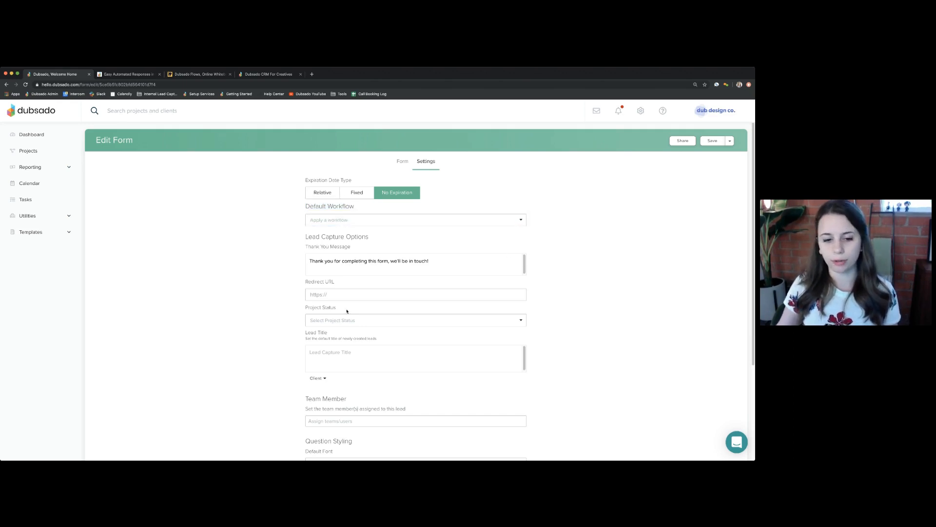
{"action": "left_click_drag", "start_coordinate": [305, 333], "coordinate": [337, 335]}
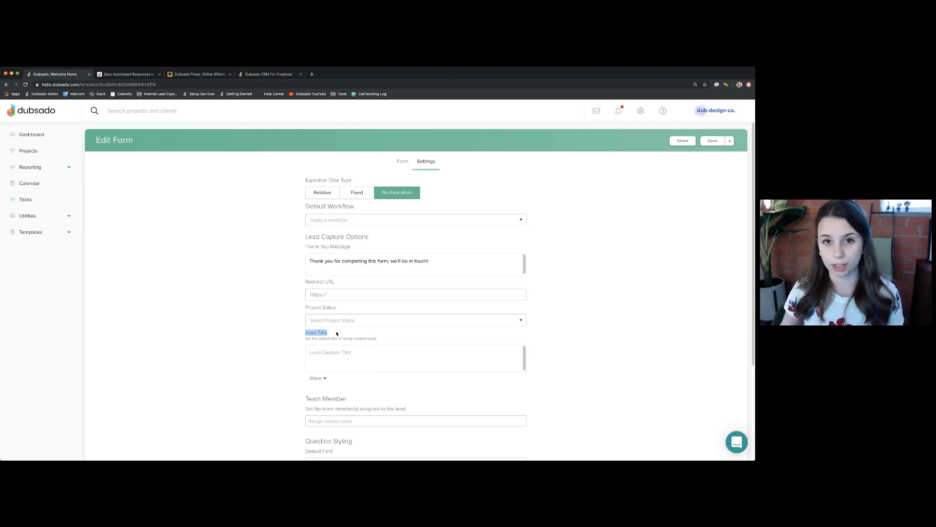
{"action": "left_click", "coordinate": [348, 360]}
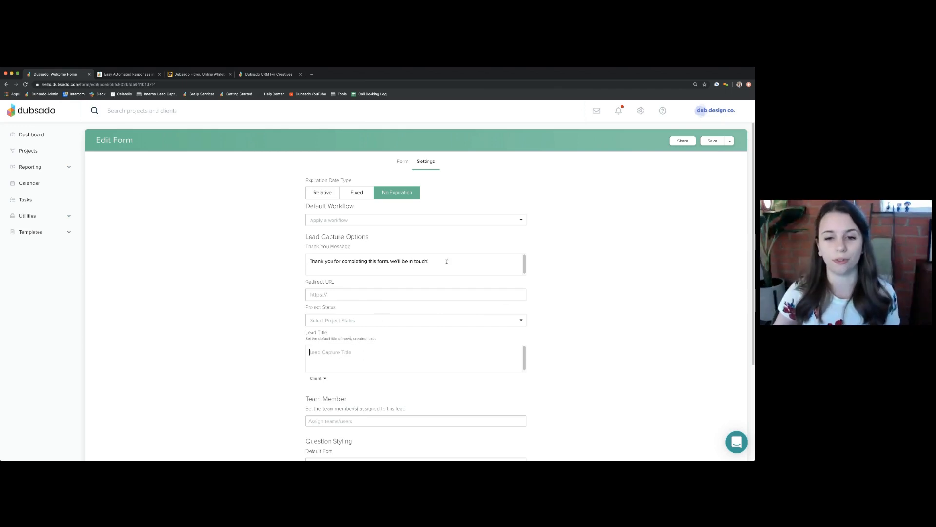
{"action": "left_click", "coordinate": [404, 163]}
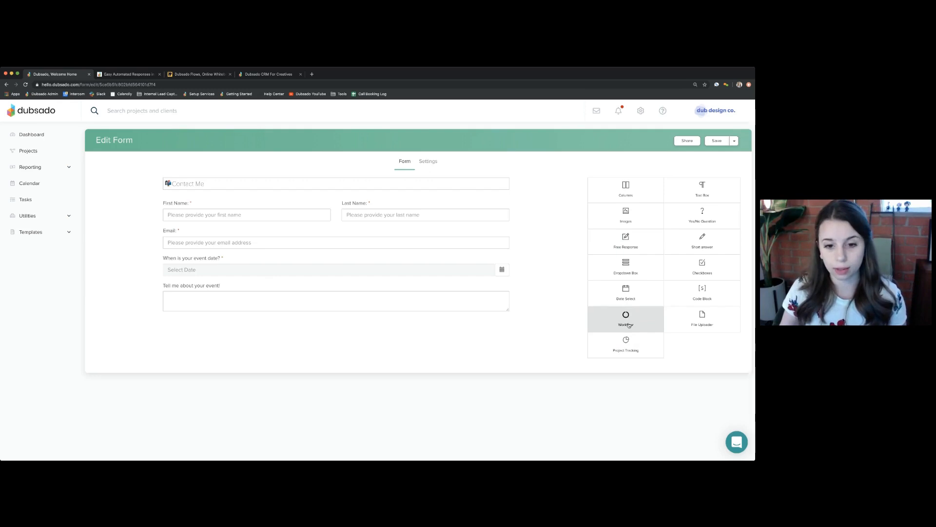
- Add a service dropdown question below event date with options Corporate and Family
{"action": "left_click_drag", "start_coordinate": [632, 319], "coordinate": [462, 288]}
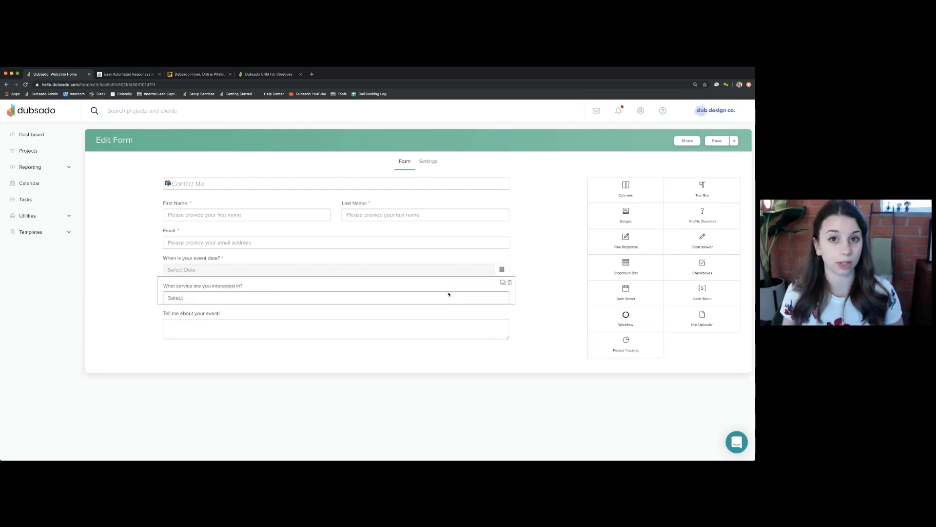
{"action": "left_click", "coordinate": [358, 288]}
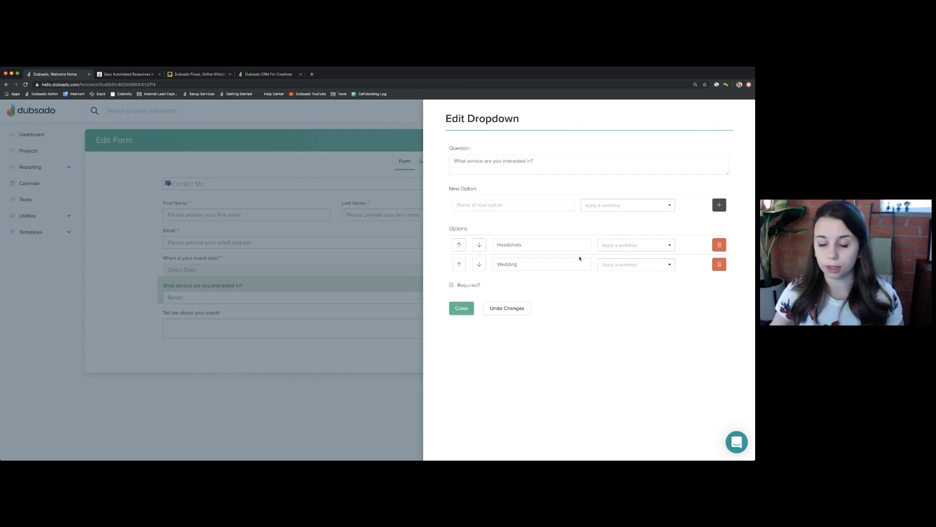
{"action": "double_click", "coordinate": [511, 246]}
{"action": "type", "text": "C"}
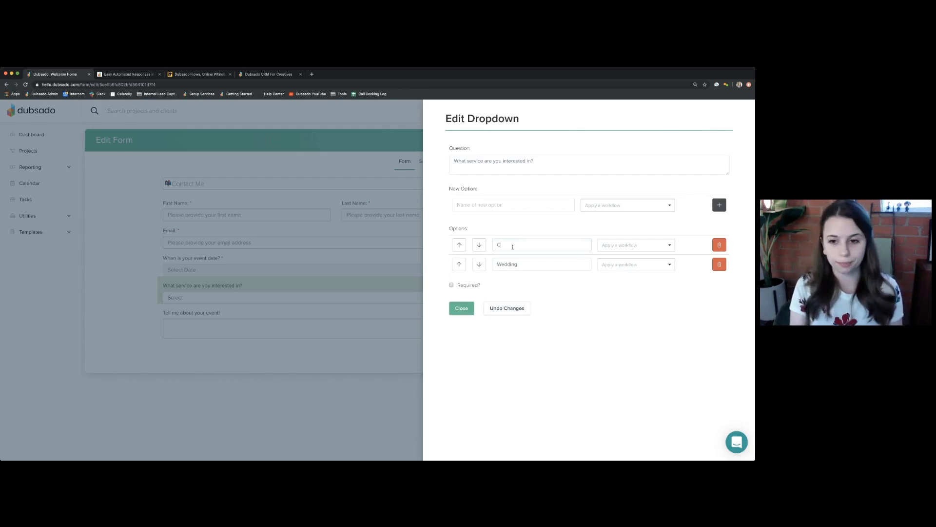
{"action": "type", "text": "orporate"}
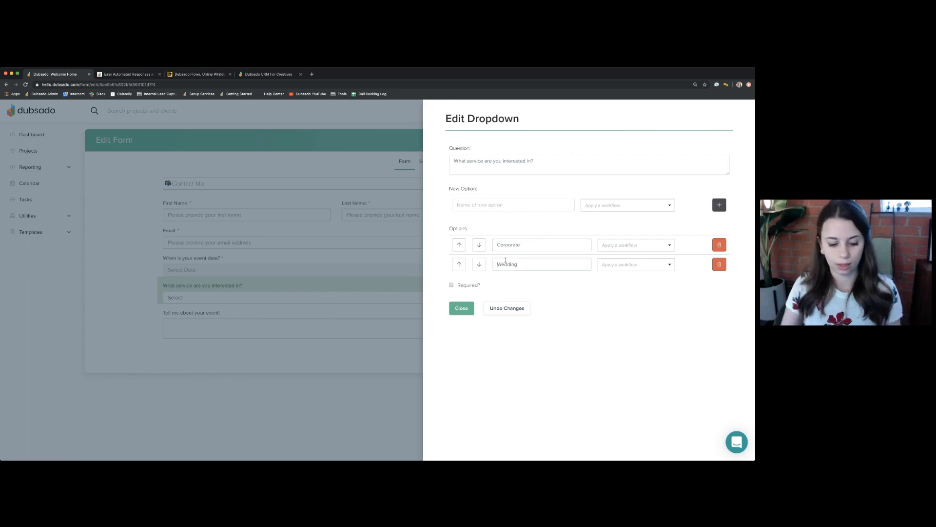
{"action": "double_click", "coordinate": [506, 260]}
{"action": "type", "text": "Famili"}
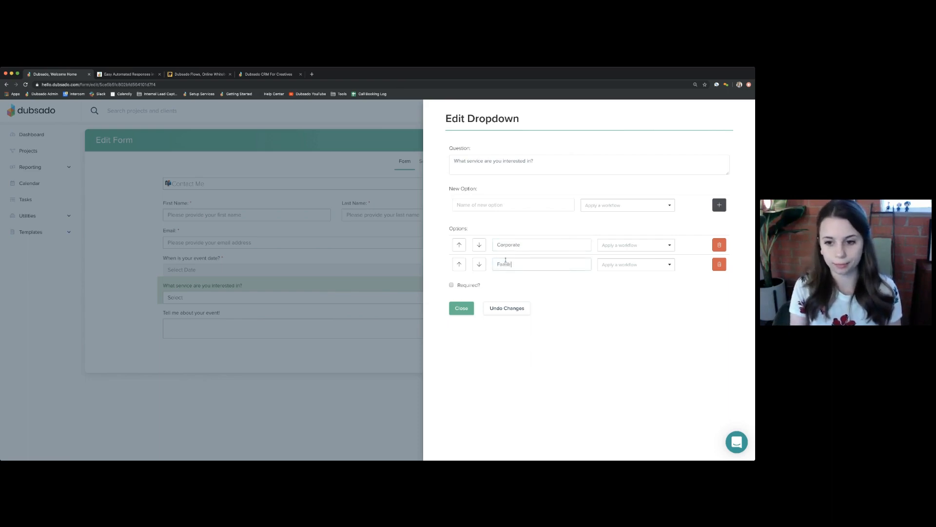
{"action": "type", "text": "ry"}
{"action": "key", "text": "BackSpace"}
{"action": "key", "text": "BackSpace"}
{"action": "type", "text": "y"}
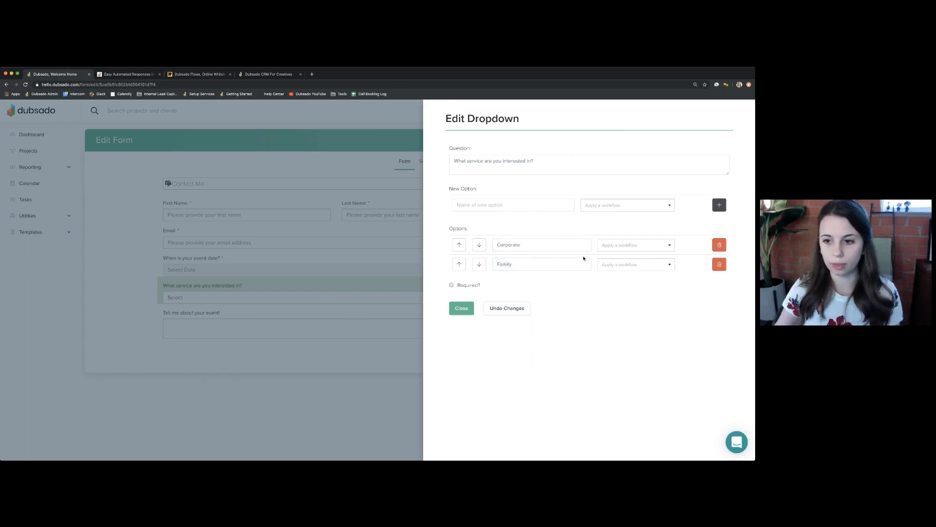
- Route Corporate to Lead Response - Corporate and Family to Lead Response - Family workflows
{"action": "left_click", "coordinate": [640, 247]}
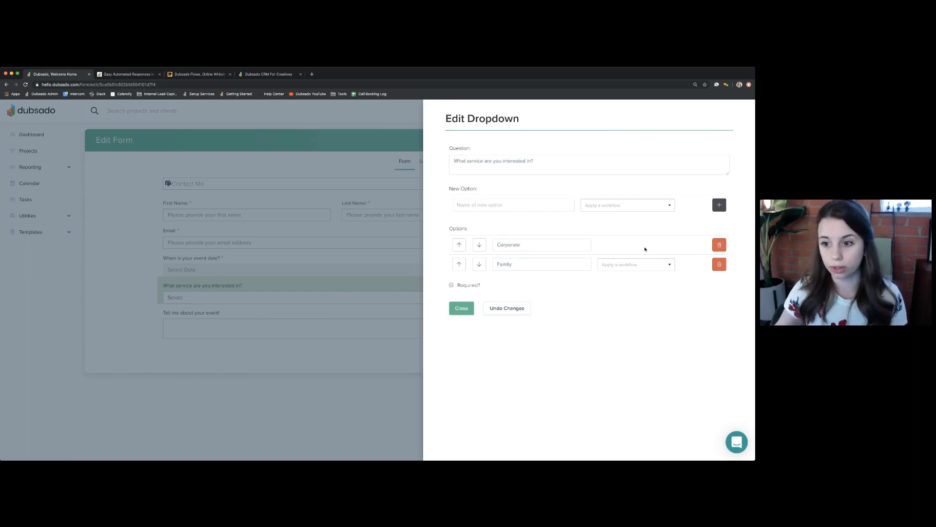
{"action": "type", "text": "co"}
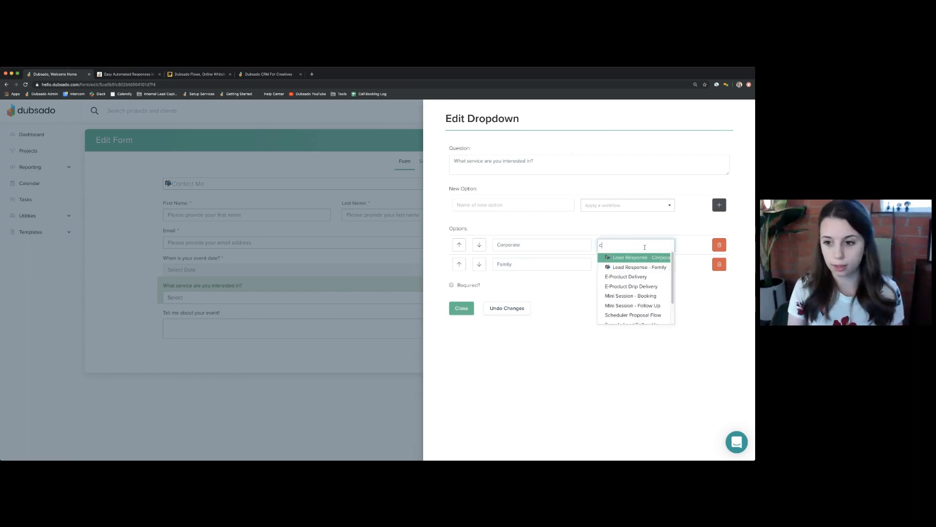
{"action": "left_click", "coordinate": [655, 257]}
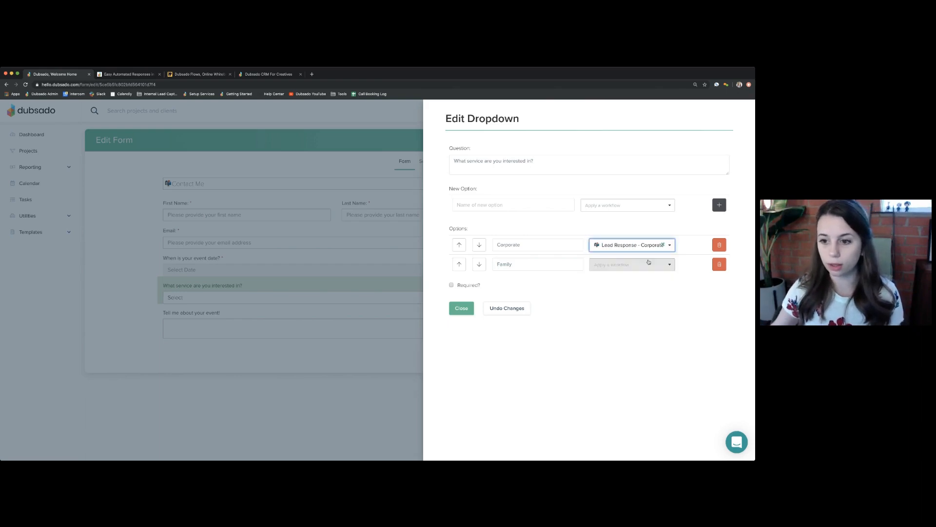
{"action": "left_click", "coordinate": [646, 264]}
{"action": "type", "text": "fam"}
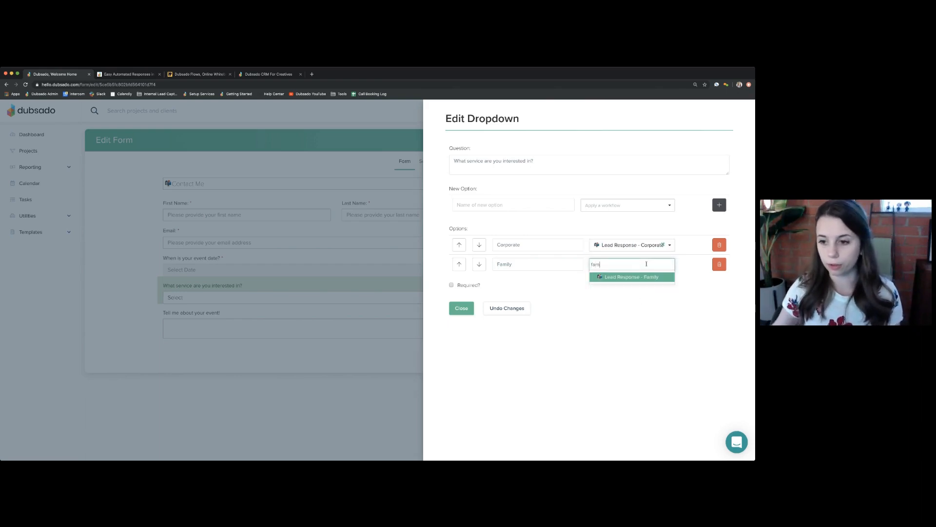
{"action": "left_click", "coordinate": [648, 277]}
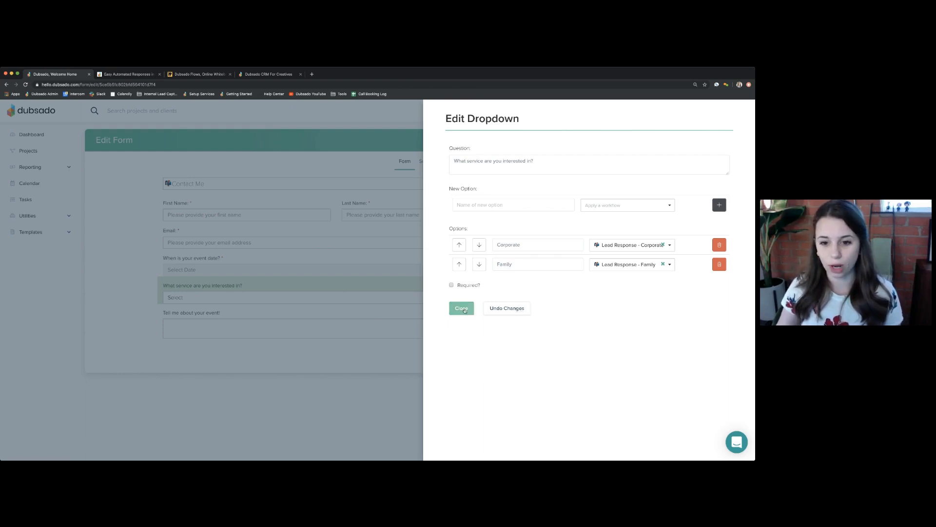
- Make the service dropdown question required and close its editor
{"action": "left_click_drag", "start_coordinate": [482, 287], "coordinate": [445, 286]}
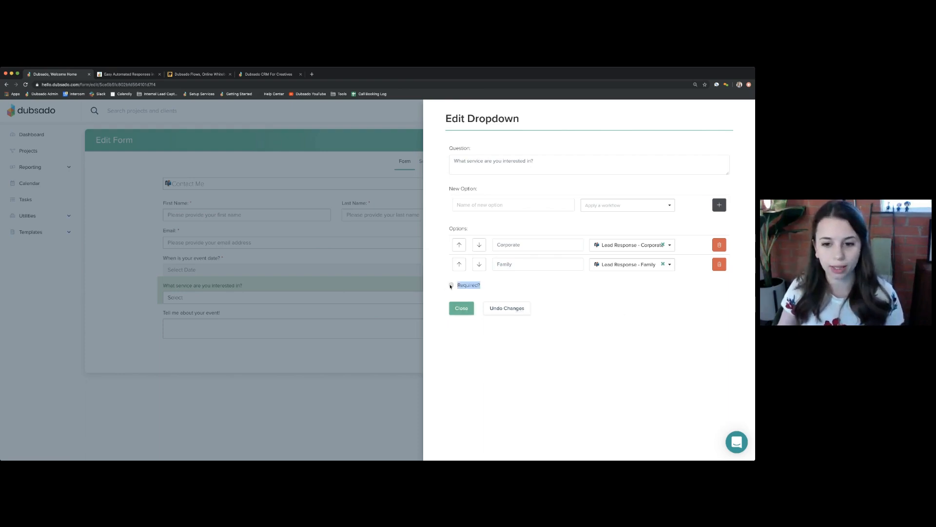
{"action": "left_click", "coordinate": [451, 285]}
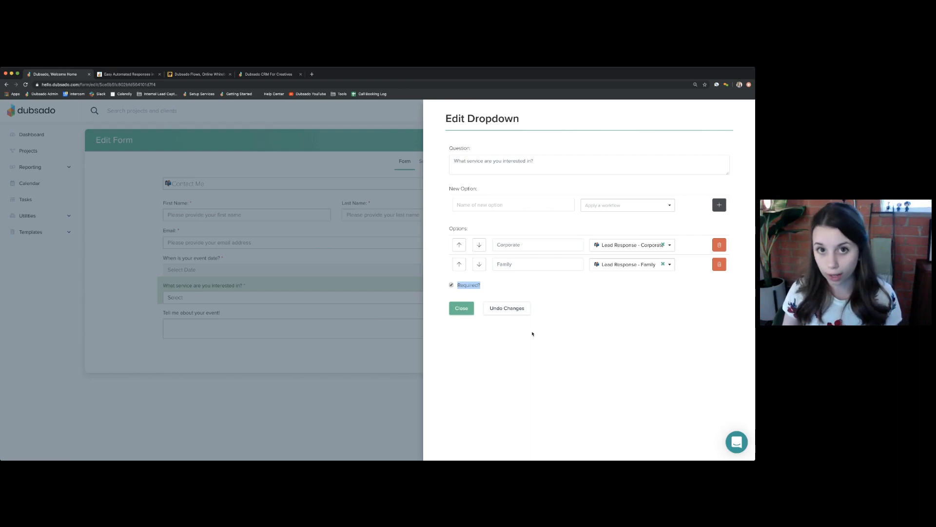
{"action": "left_click", "coordinate": [458, 308]}
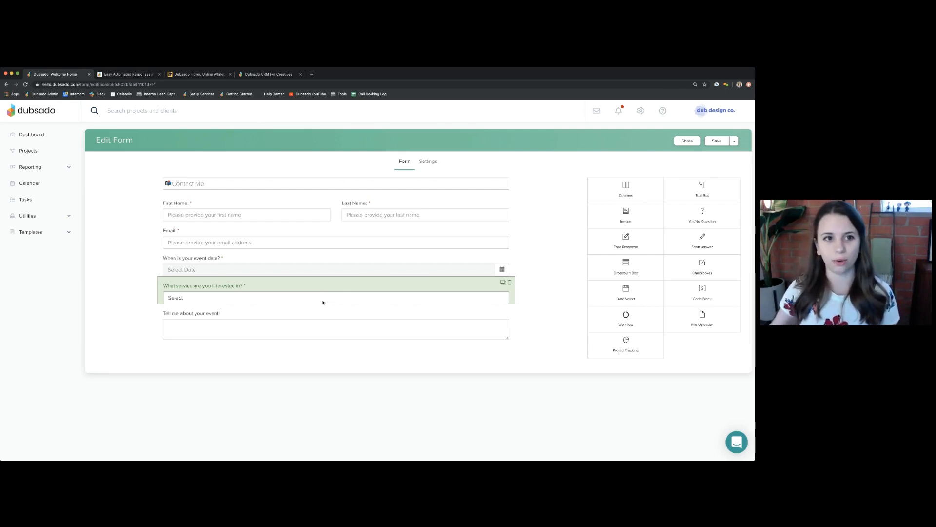
{"action": "left_click", "coordinate": [113, 75]}
{"action": "scroll", "coordinate": [363, 327], "scroll_direction": "down", "scroll_amount": 5}
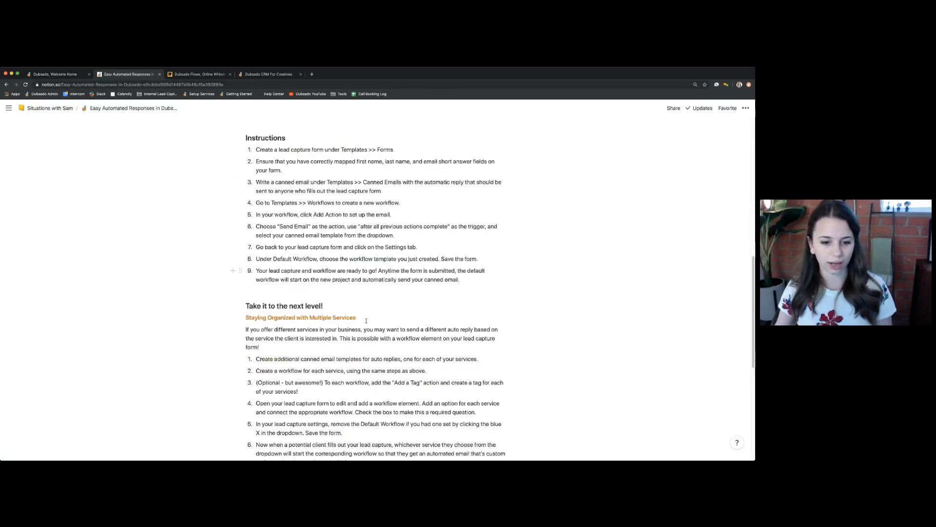
{"action": "scroll", "coordinate": [363, 327], "scroll_direction": "down", "scroll_amount": 3}
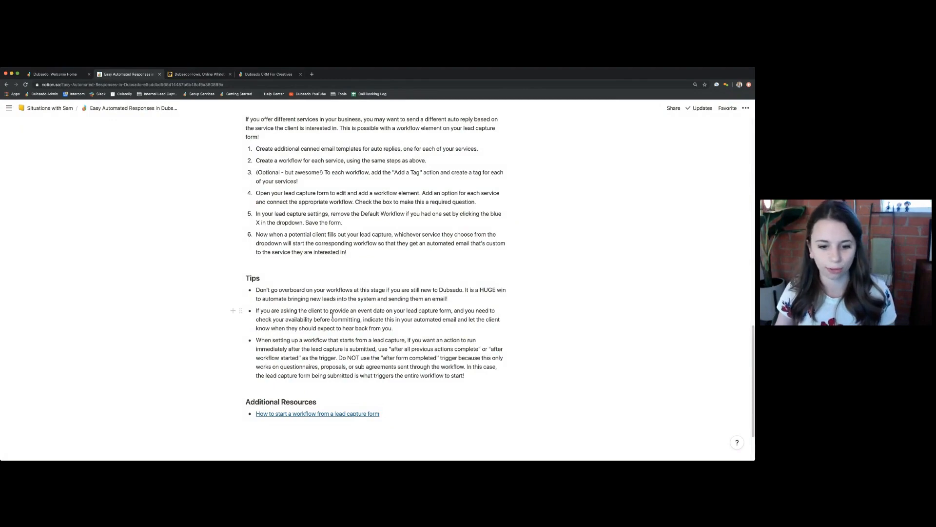
{"action": "scroll", "coordinate": [330, 317], "scroll_direction": "up", "scroll_amount": 7}
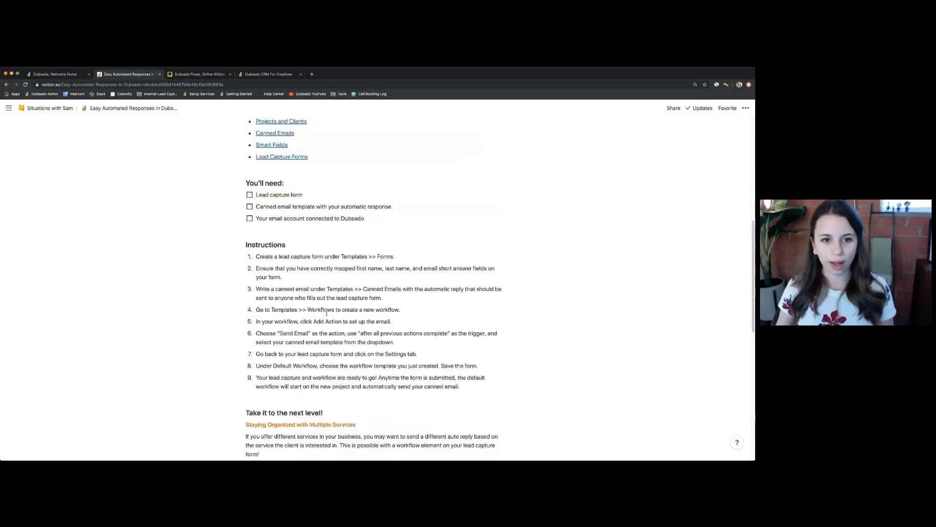
{"action": "scroll", "coordinate": [326, 313], "scroll_direction": "up", "scroll_amount": 6}
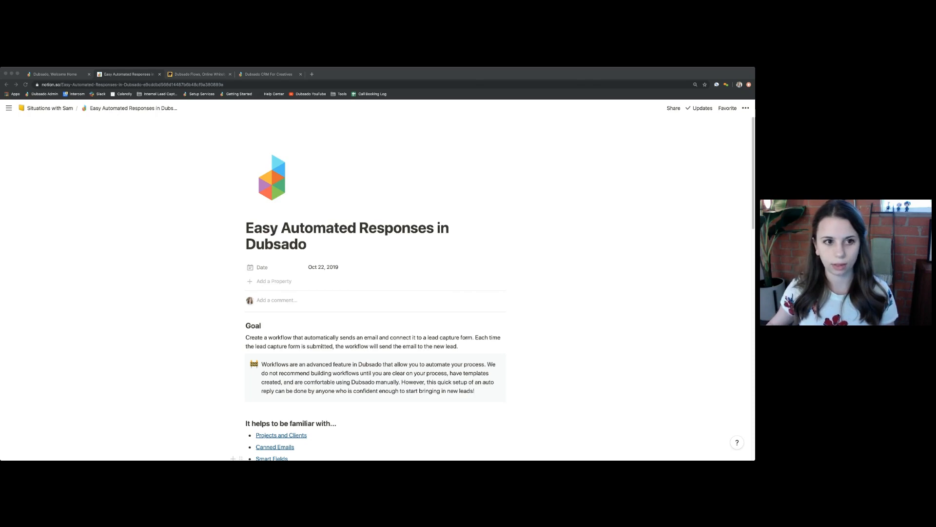
- Leave the form editor for the workflow templates under Templates > Workflow
{"action": "left_click", "coordinate": [53, 77]}
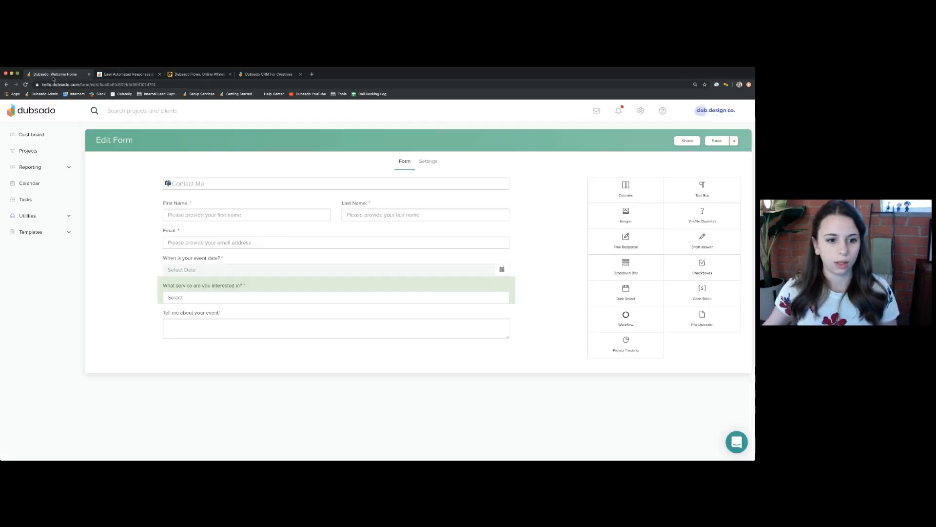
{"action": "left_click", "coordinate": [62, 235]}
{"action": "left_click", "coordinate": [38, 315]}
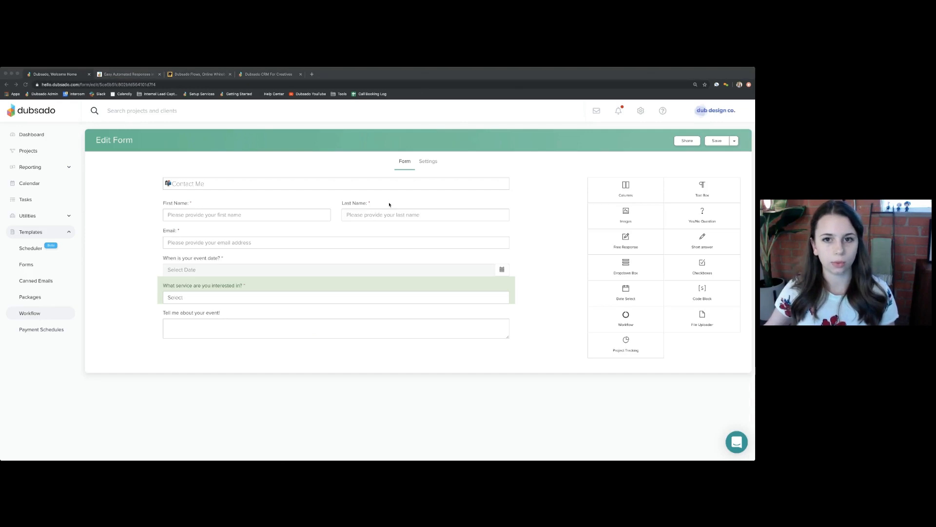
{"action": "left_click", "coordinate": [430, 123]}
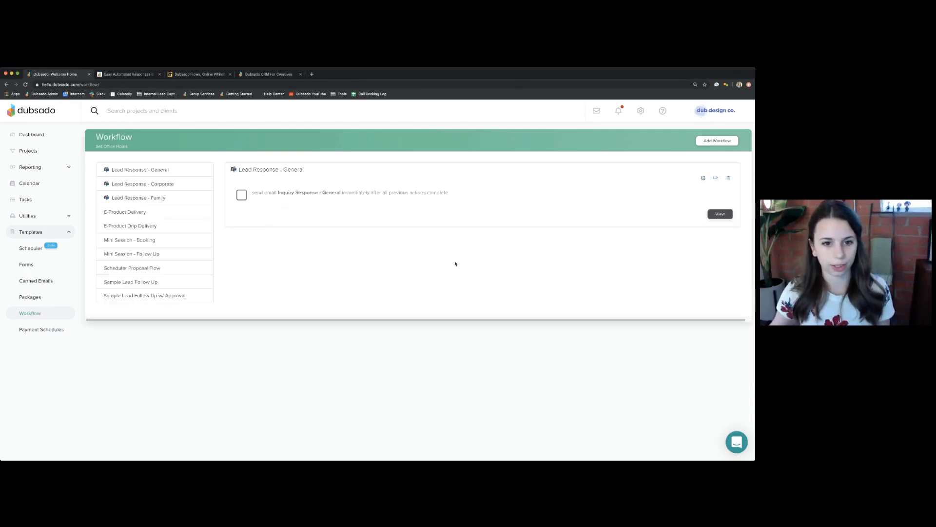
- Change the Lead Response - General email action to send after the workflow starts
{"action": "left_click", "coordinate": [315, 226]}
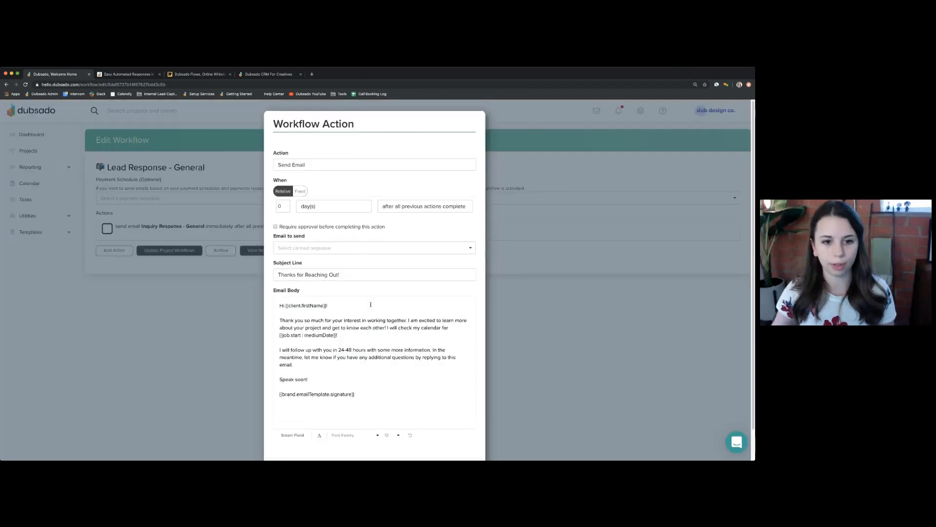
{"action": "left_click", "coordinate": [426, 151]}
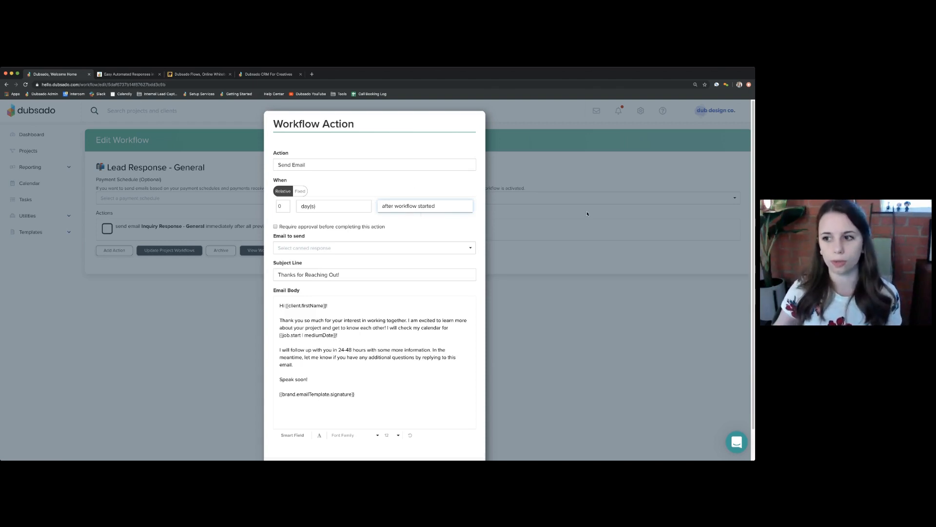
{"action": "left_click_drag", "start_coordinate": [754, 208], "coordinate": [518, 208]}
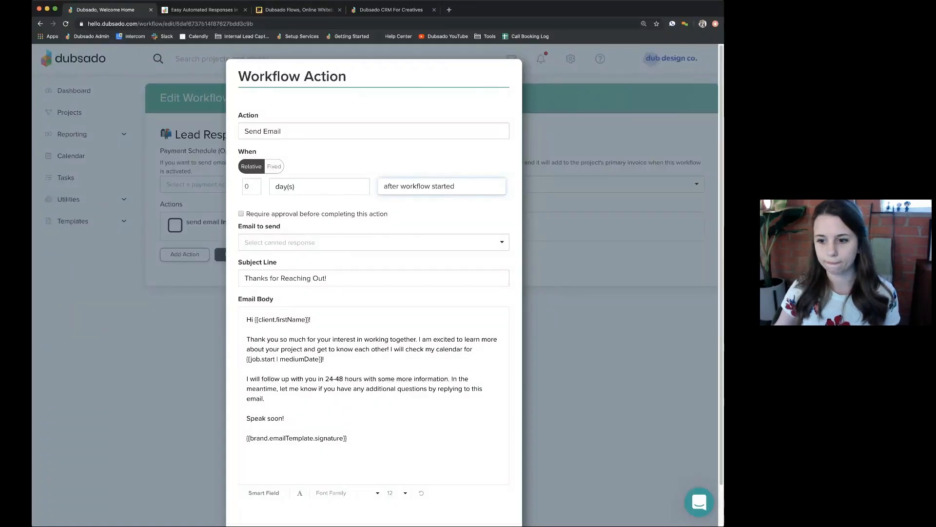
{"action": "left_click_drag", "start_coordinate": [724, 209], "coordinate": [747, 208]}
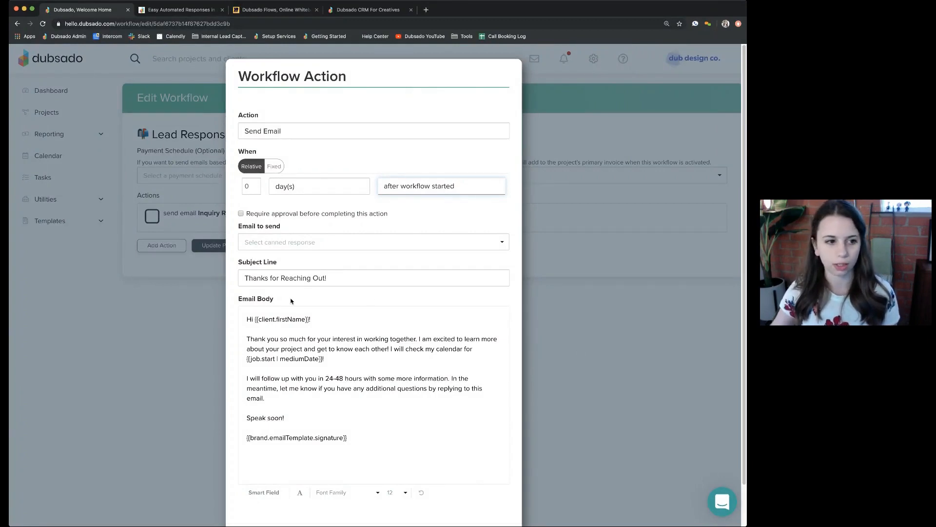
{"action": "scroll", "coordinate": [386, 482], "scroll_direction": "down", "scroll_amount": 2}
- Discard the email timing change and open Lead Response - Corporate for editing
{"action": "left_click", "coordinate": [450, 495]}
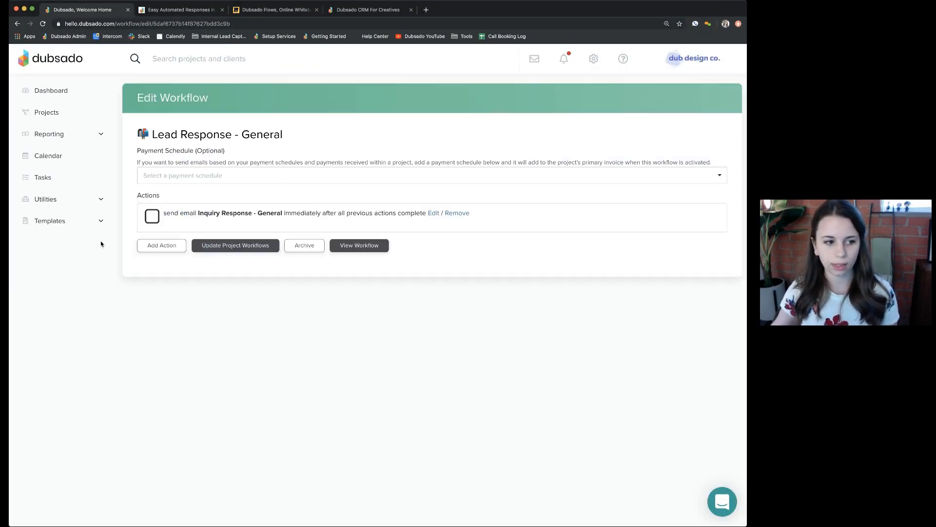
{"action": "left_click", "coordinate": [100, 222]}
{"action": "left_click", "coordinate": [66, 332]}
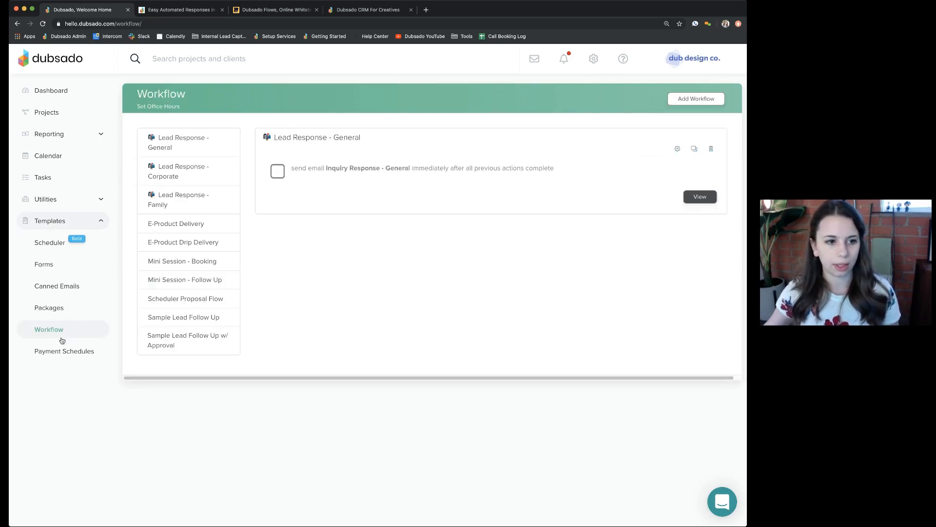
{"action": "left_click", "coordinate": [155, 171]}
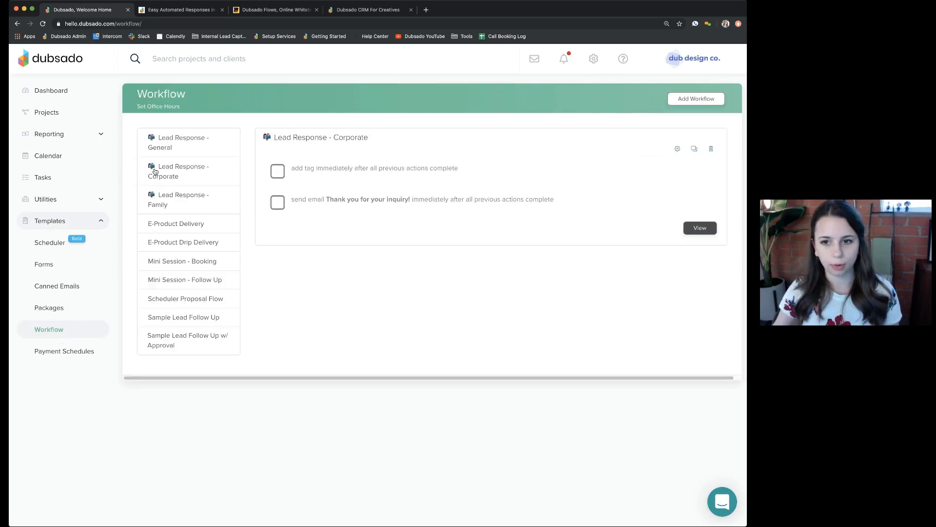
{"action": "left_click", "coordinate": [677, 148]}
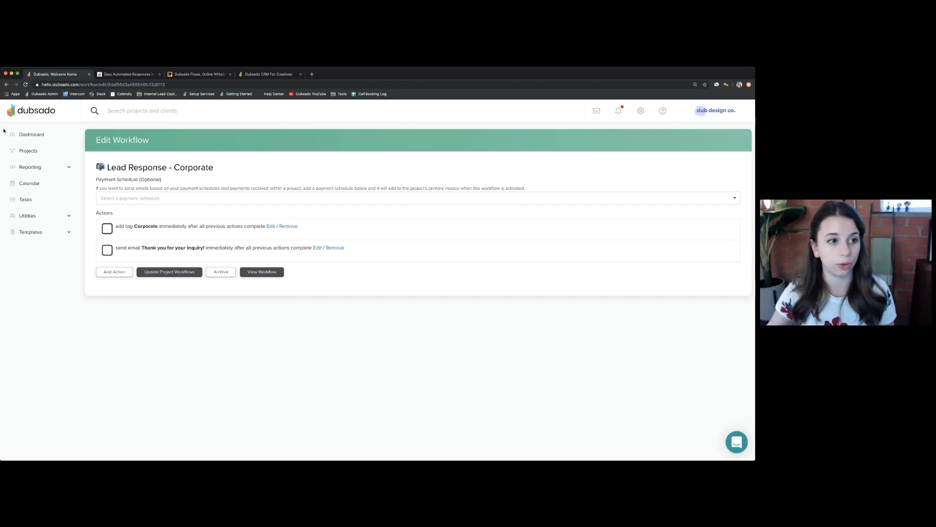
- Open the Contact Me project from all leads and check its Corporate tag
{"action": "left_click", "coordinate": [29, 151]}
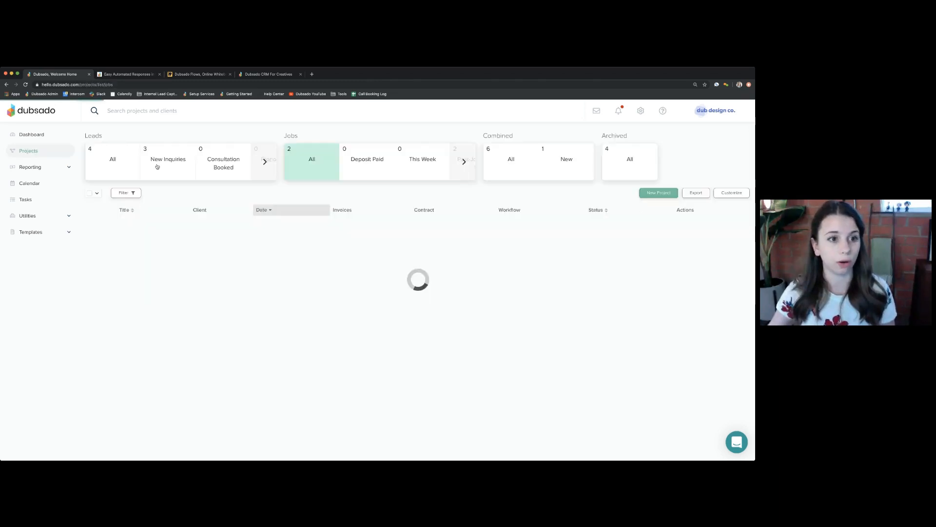
{"action": "left_click", "coordinate": [157, 167]}
{"action": "left_click", "coordinate": [111, 165]}
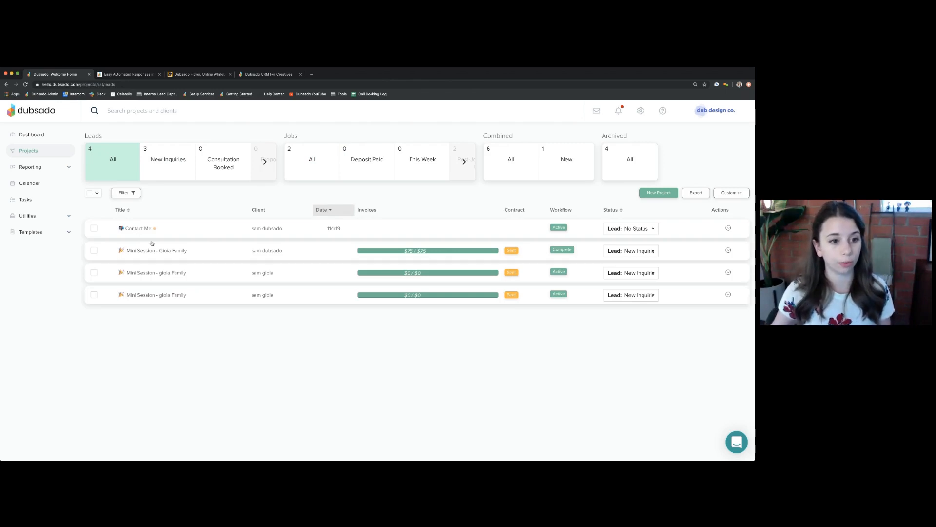
{"action": "left_click", "coordinate": [139, 228]}
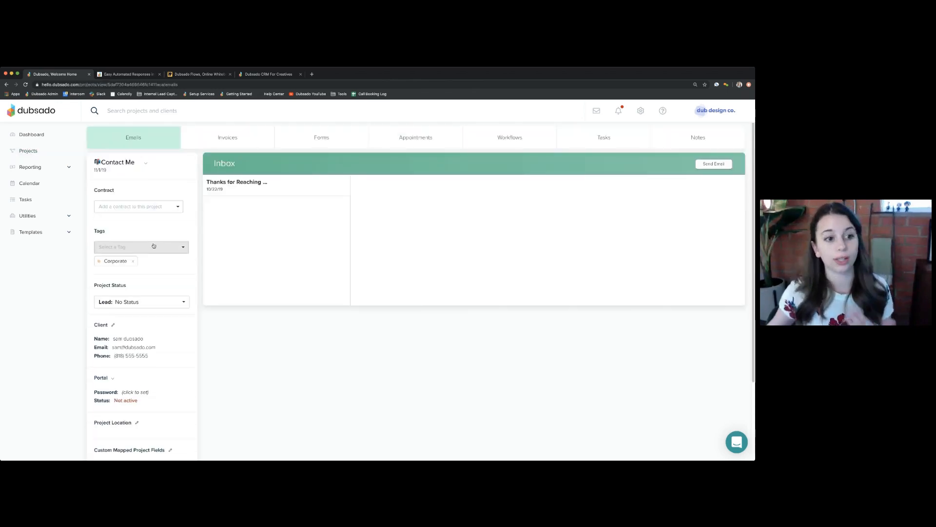
{"action": "left_click", "coordinate": [151, 247]}
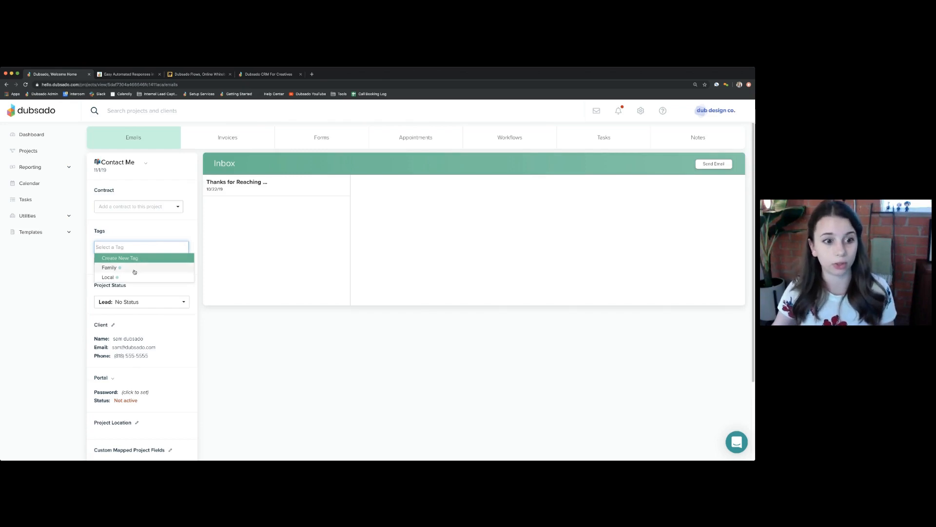